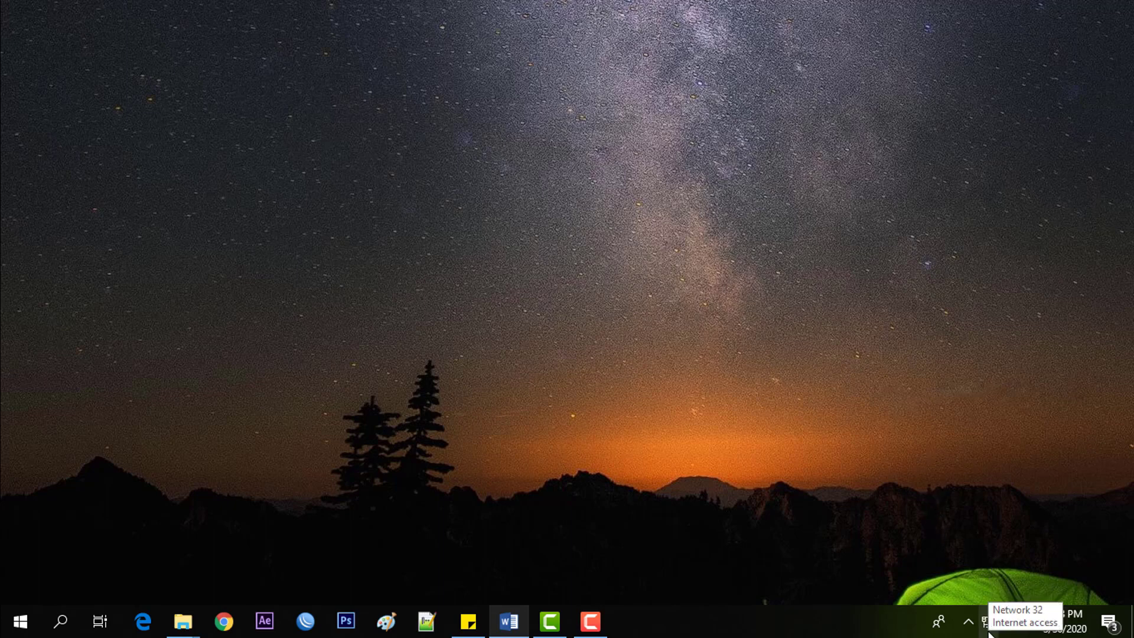
Open the computer's network adapter list from the network settings and maximize its window
right_click(989, 631)
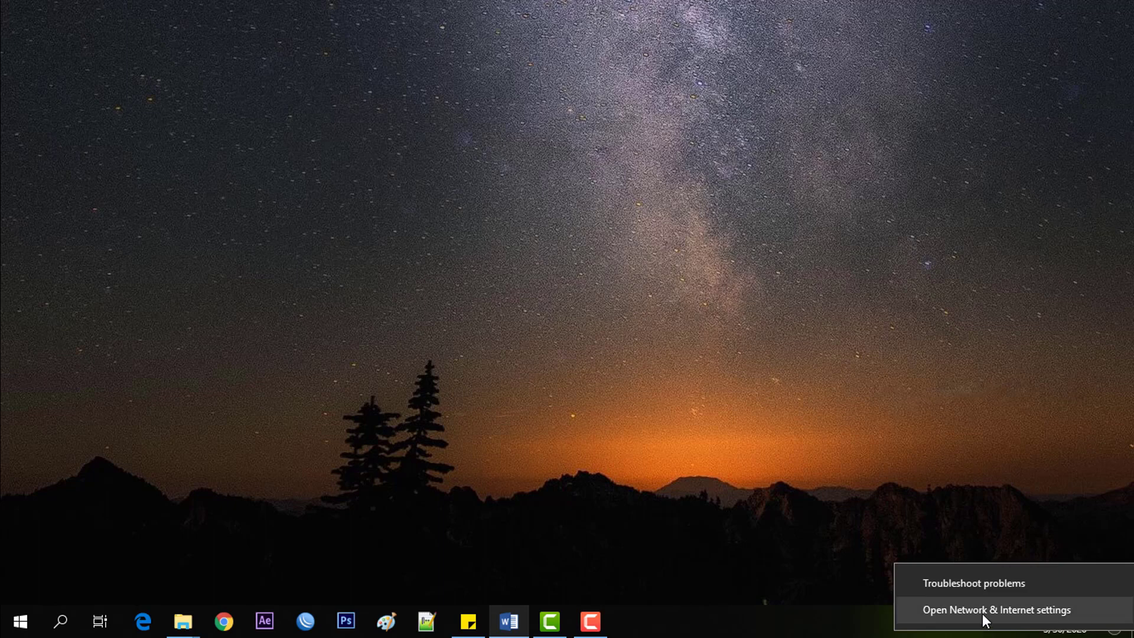
click(983, 613)
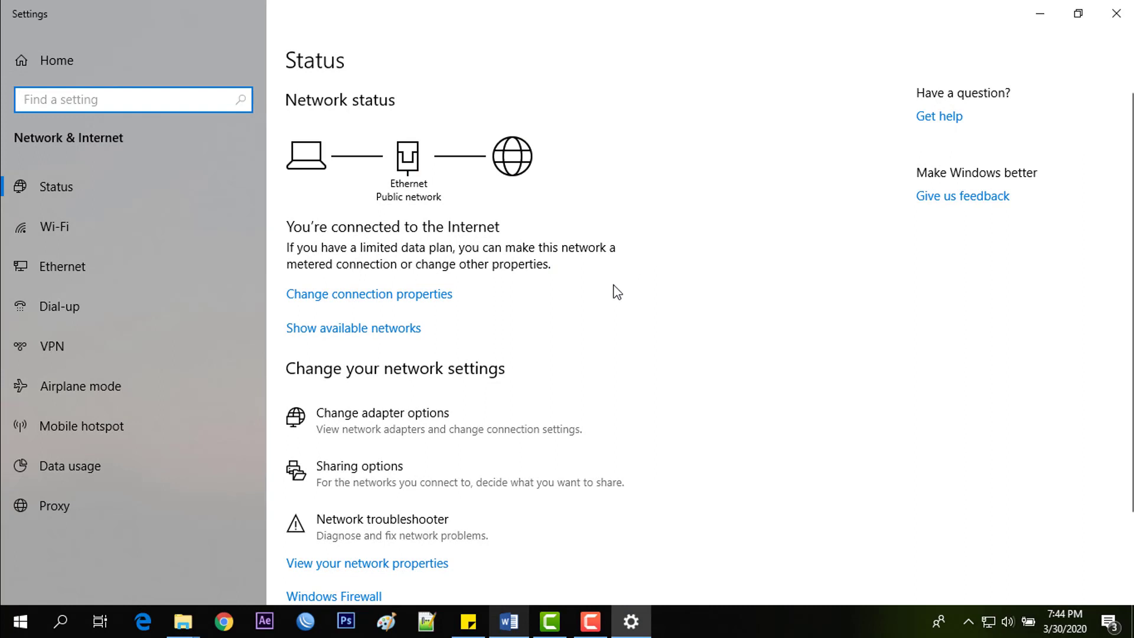
click(507, 431)
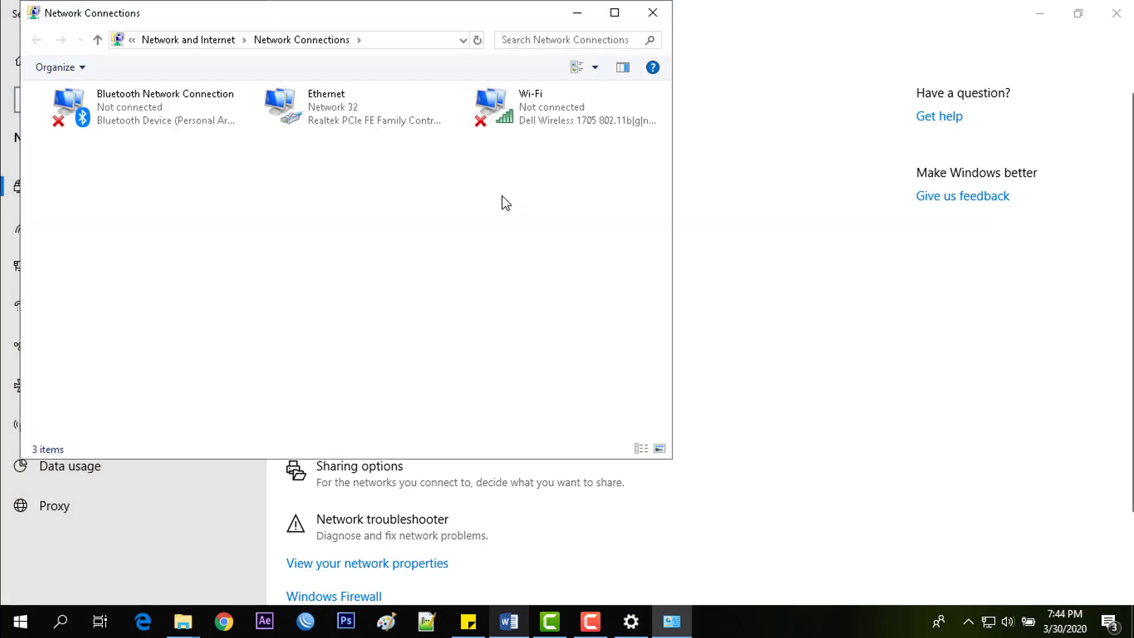
click(614, 13)
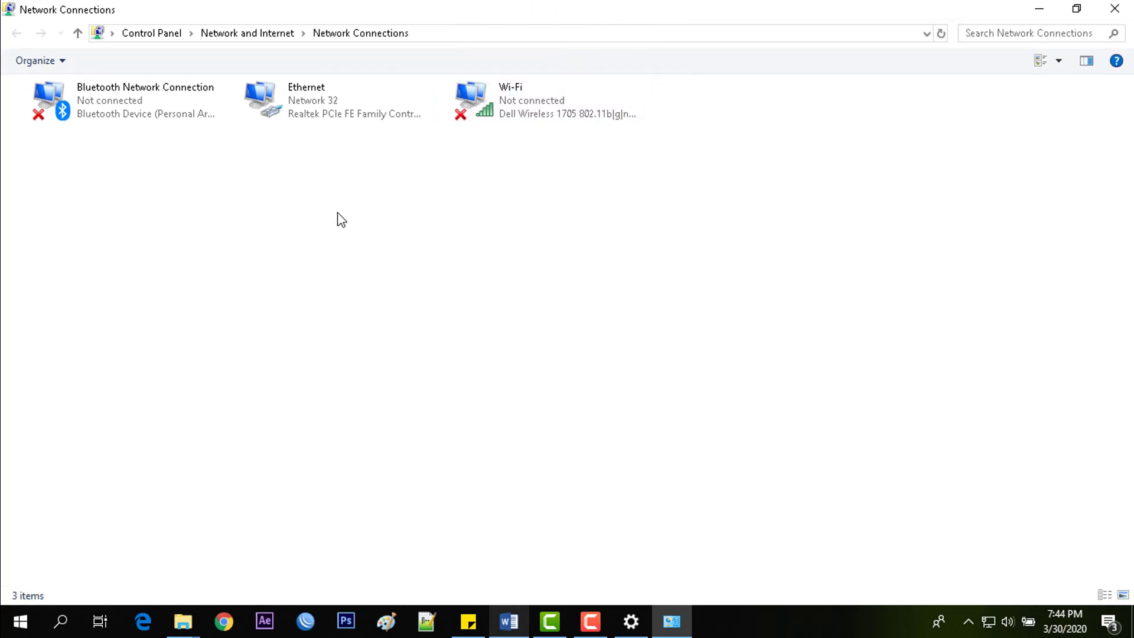
Open the Internet Protocol Version 4 (TCP/IPv4) properties of the Ethernet adapter
click(341, 117)
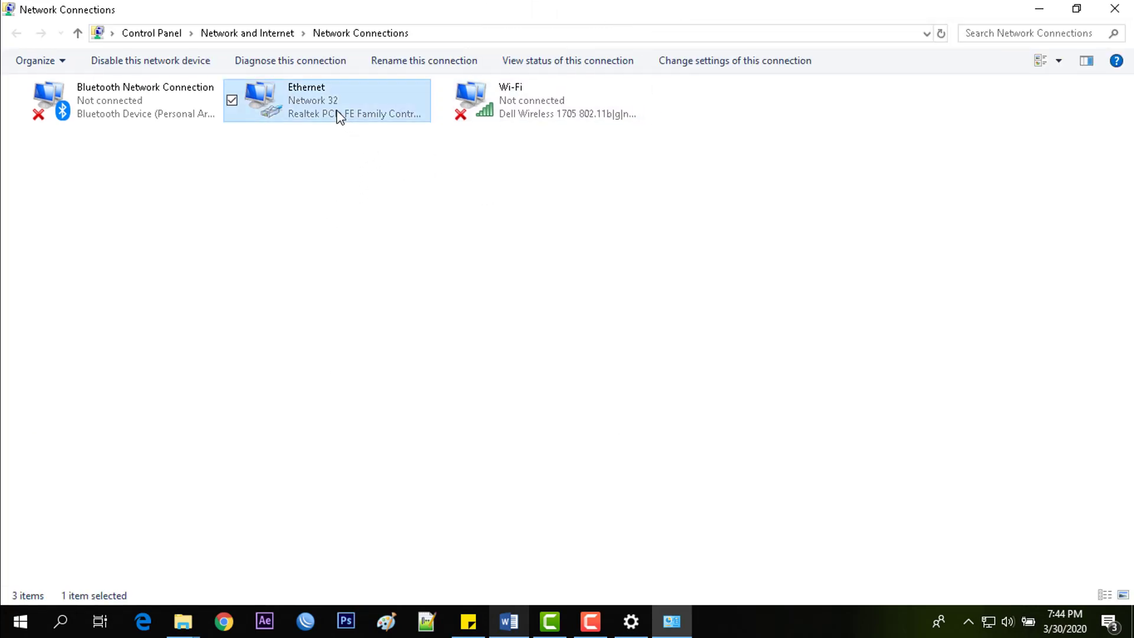
right_click(333, 105)
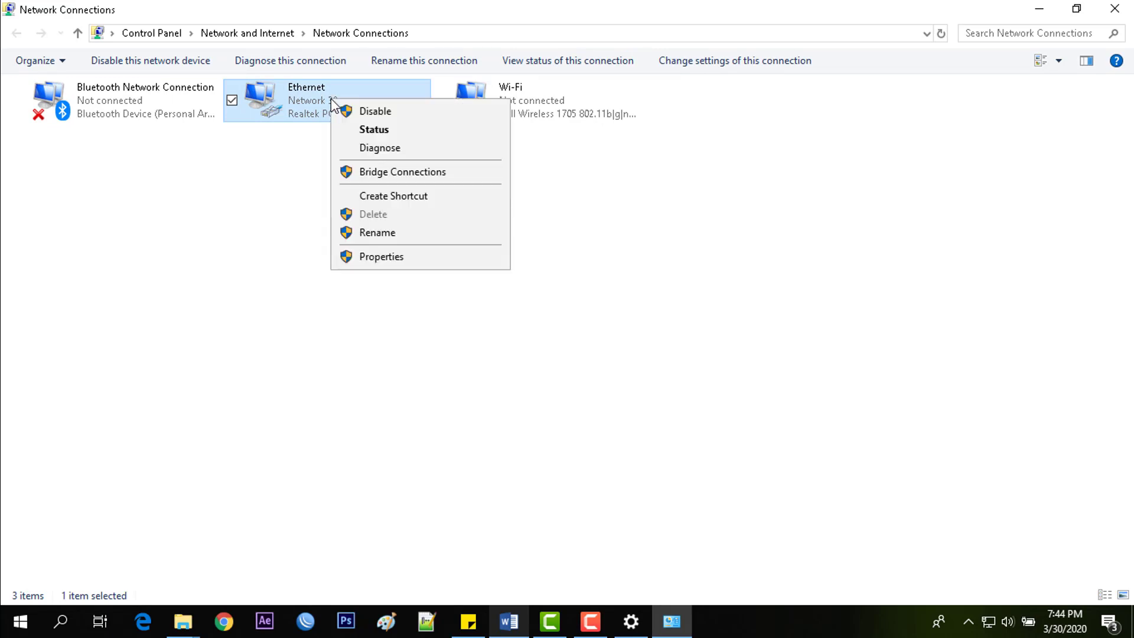
click(373, 258)
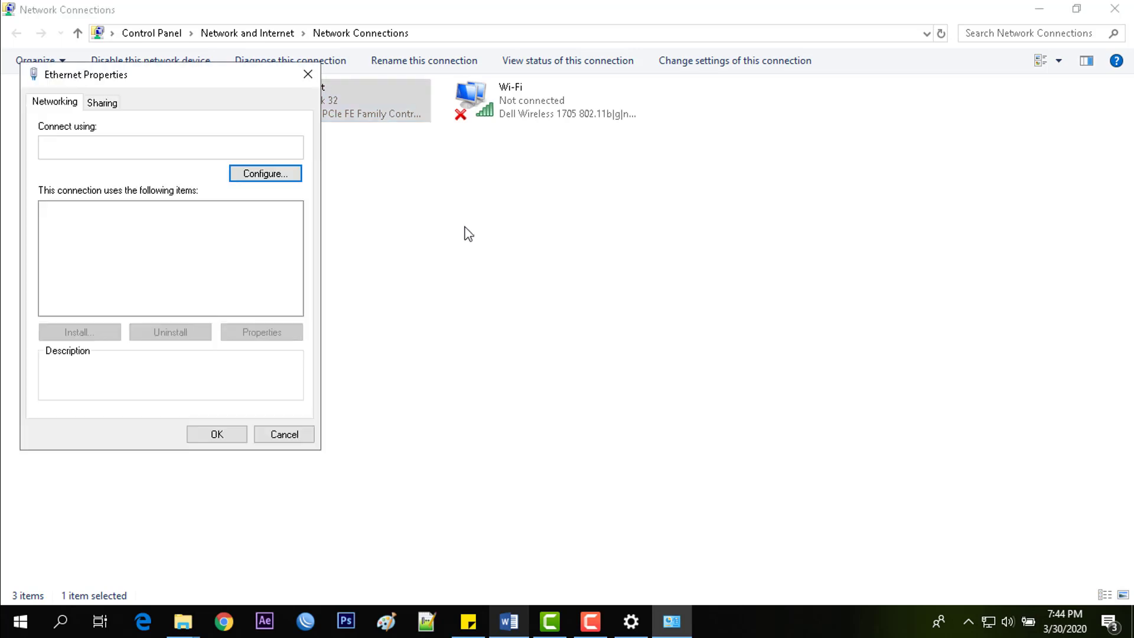
drag(192, 77, 541, 74)
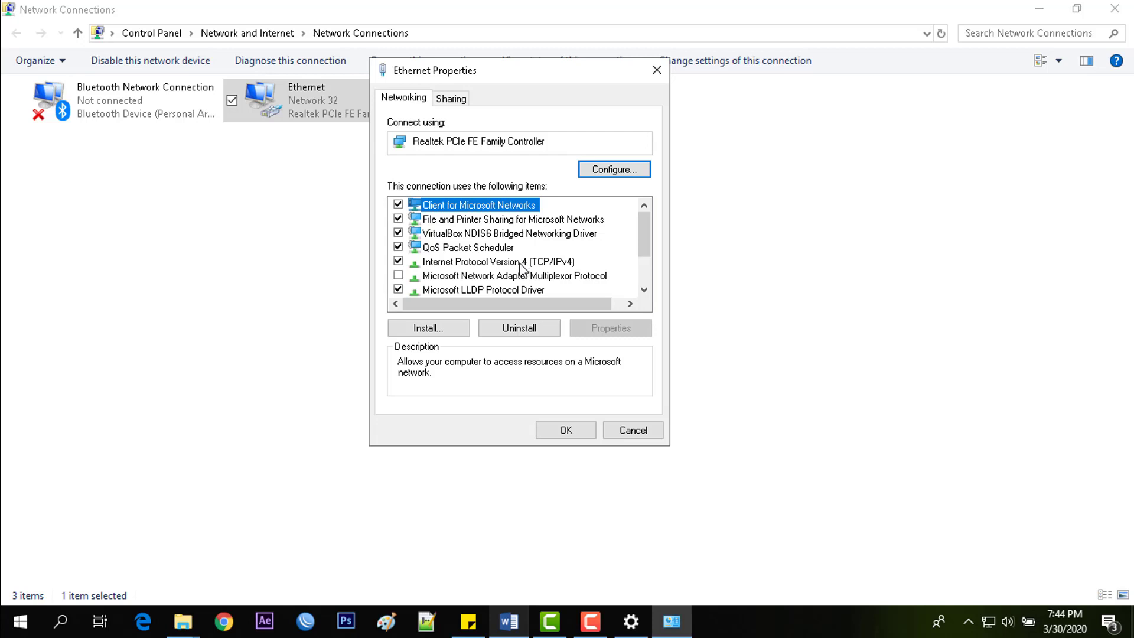
click(520, 265)
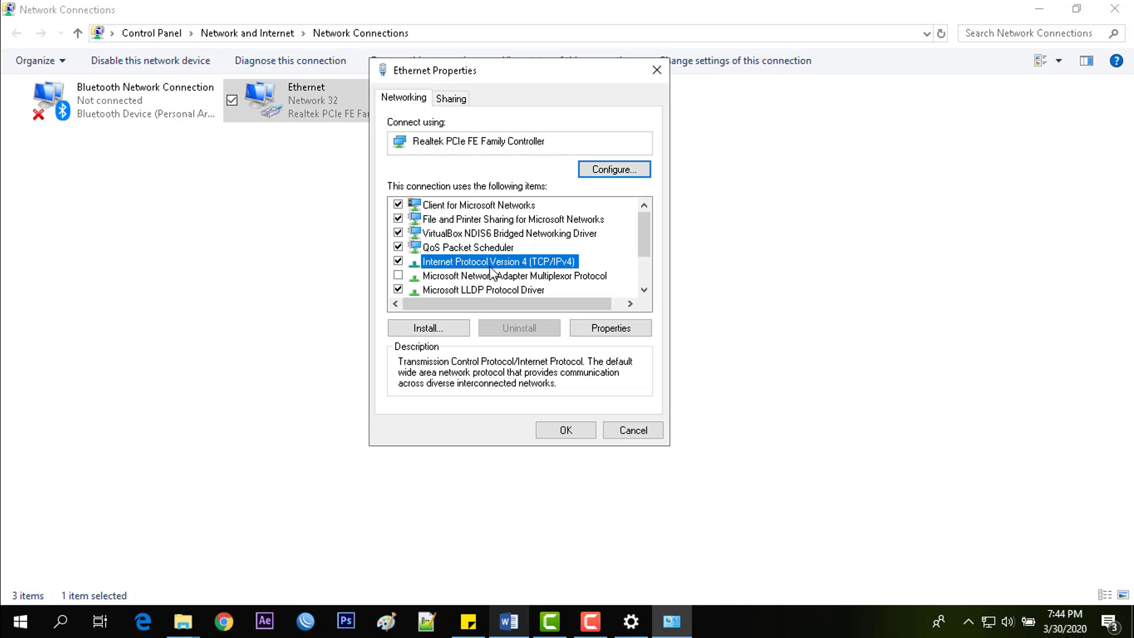
click(601, 332)
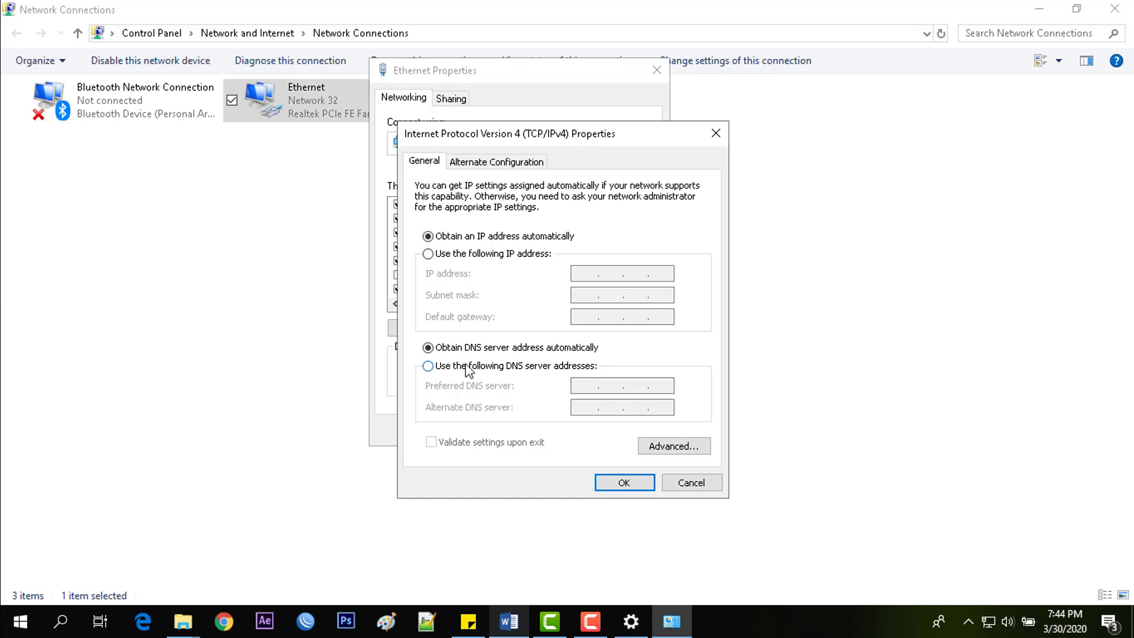
Set the Ethernet adapter to obtain its IP address and DNS server address automatically, confirm, and close the network windows
click(469, 255)
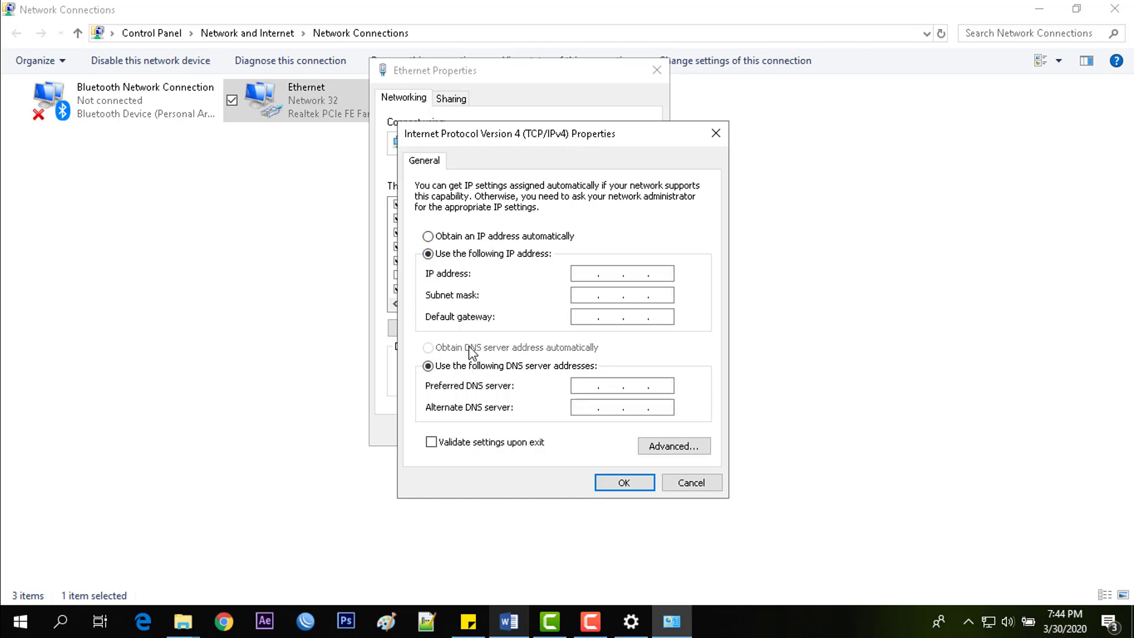
click(516, 238)
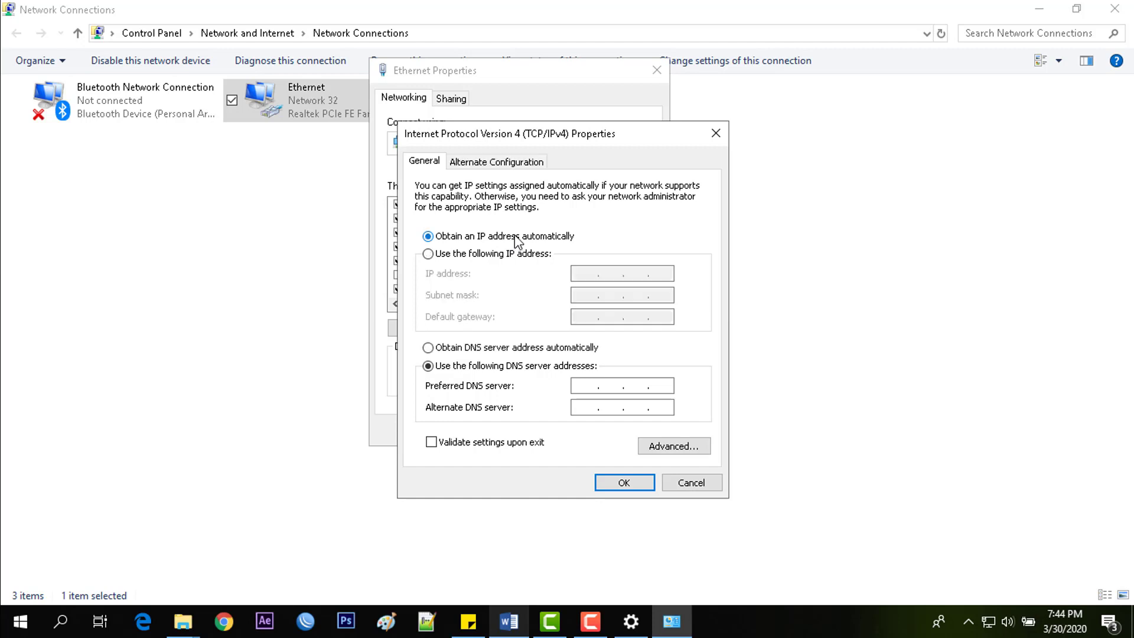
click(507, 350)
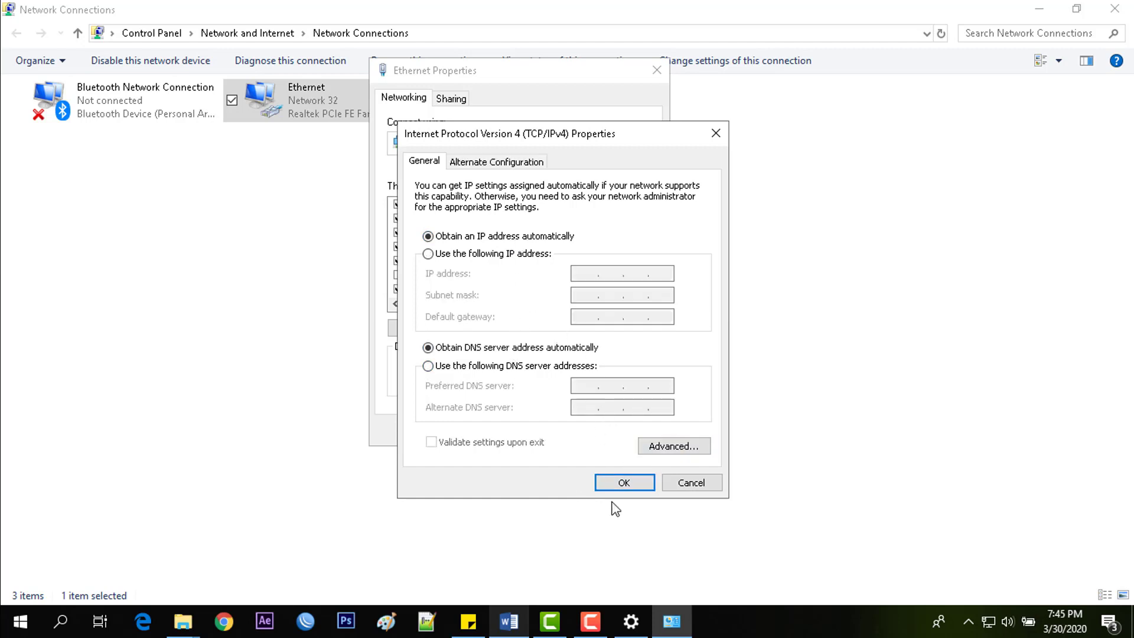
click(630, 483)
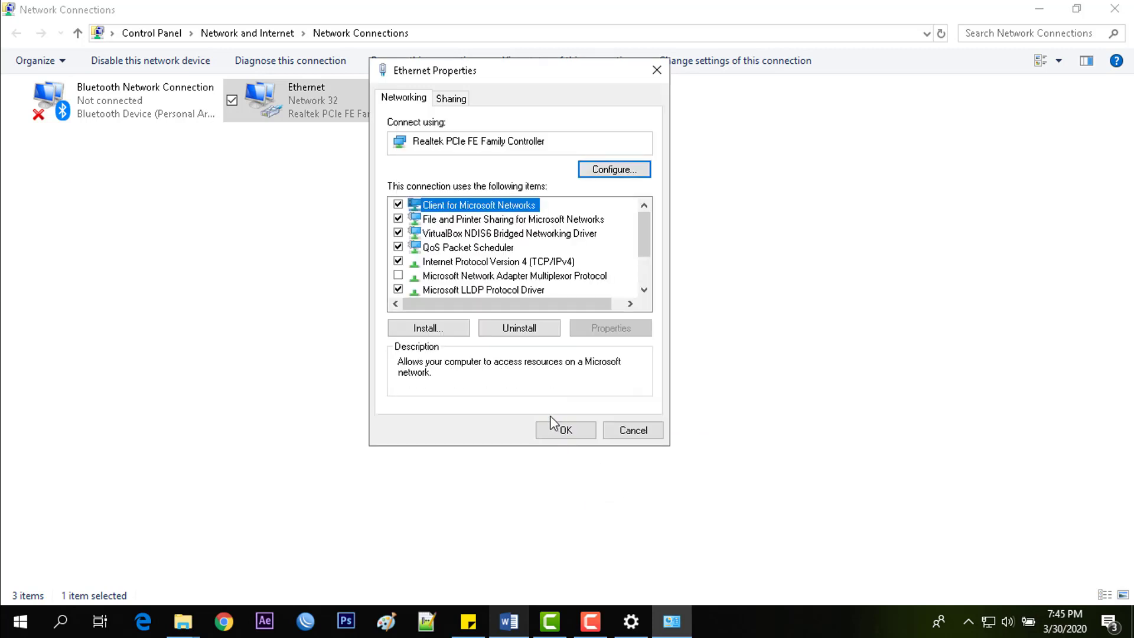
click(569, 436)
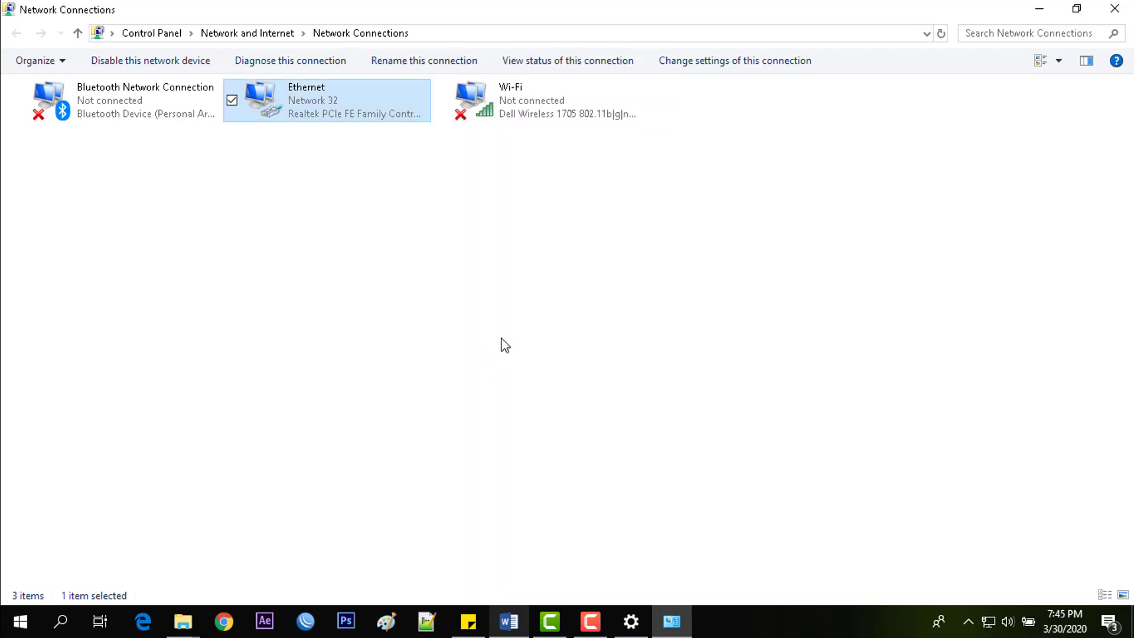
click(1124, 5)
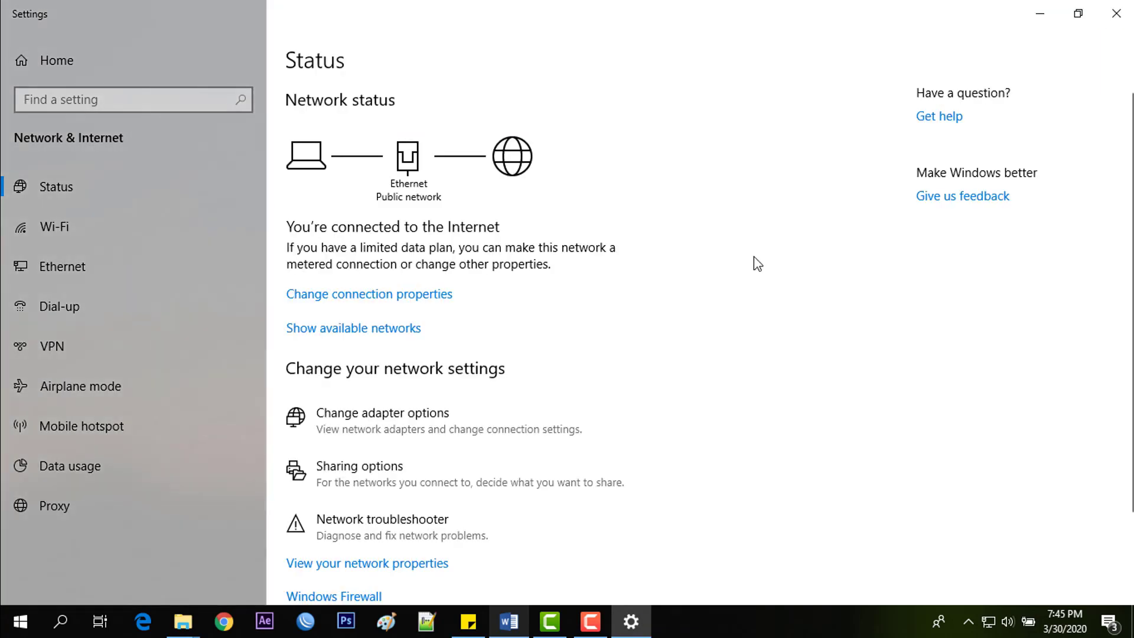
click(1119, 6)
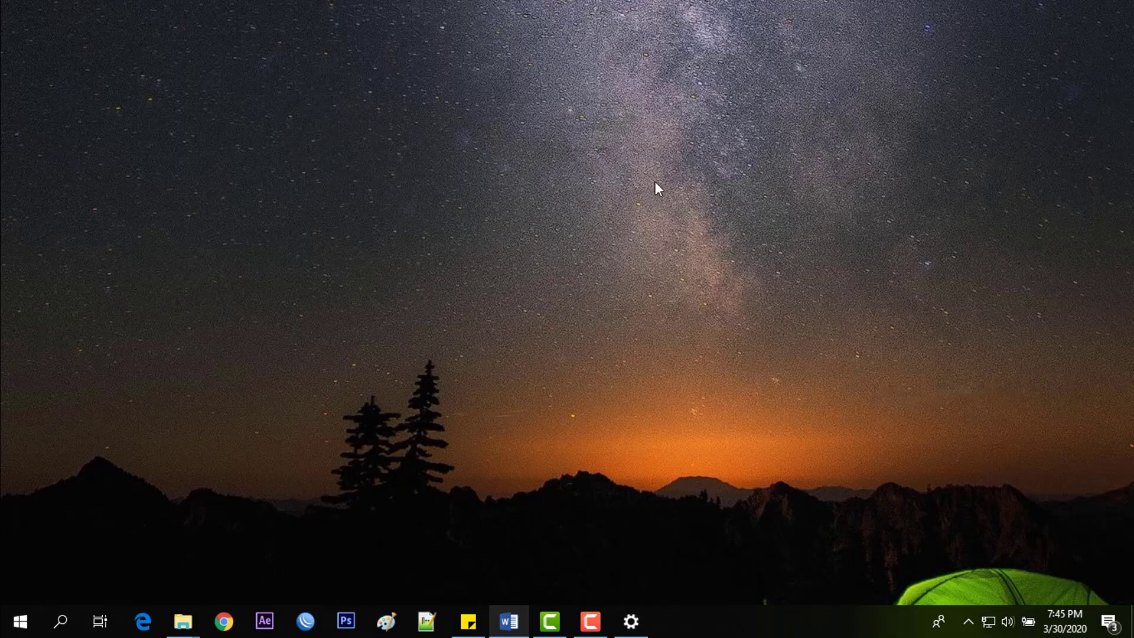
Refresh the desktop, then launch WinBox, allow winbox.exe to run, and move its window away from the screen corner
right_click(571, 214)
click(600, 260)
click(313, 609)
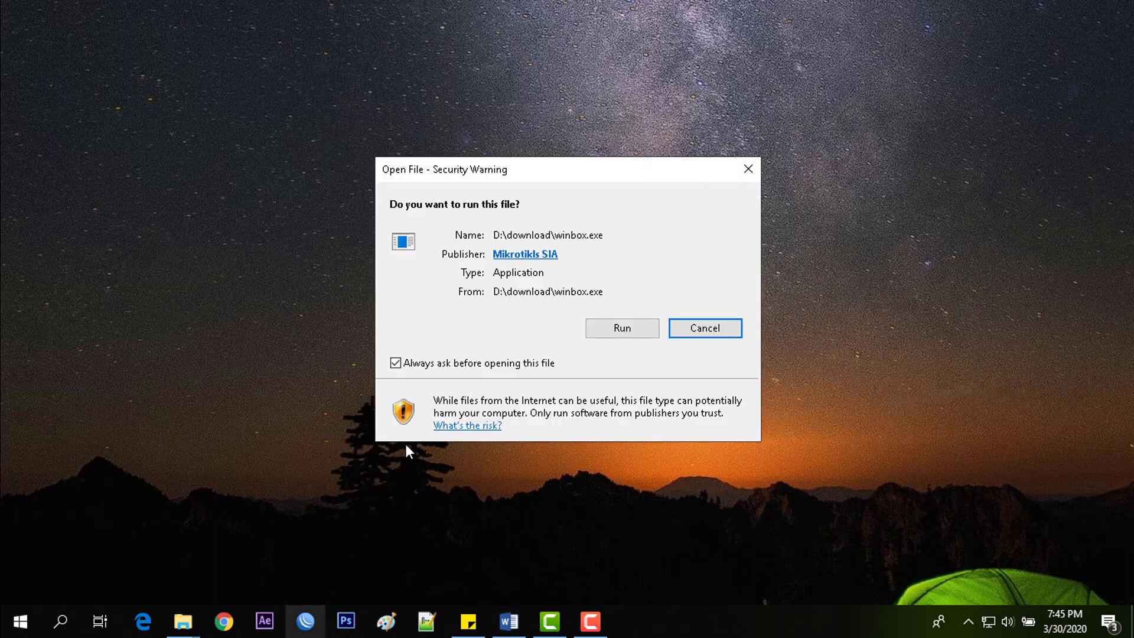
click(622, 328)
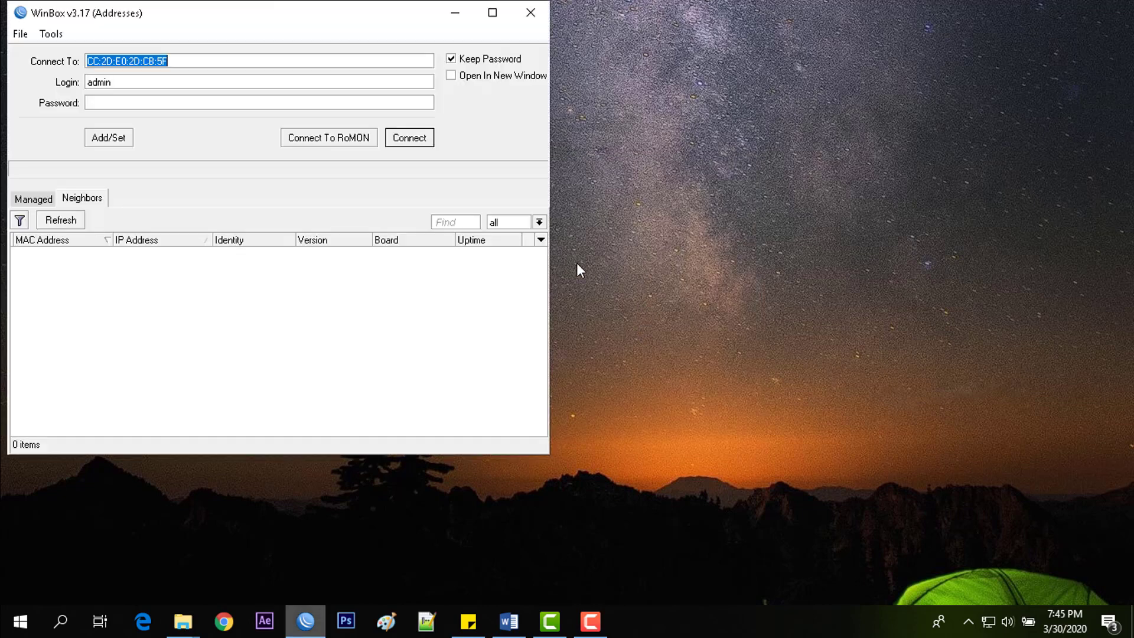
drag(343, 4, 526, 38)
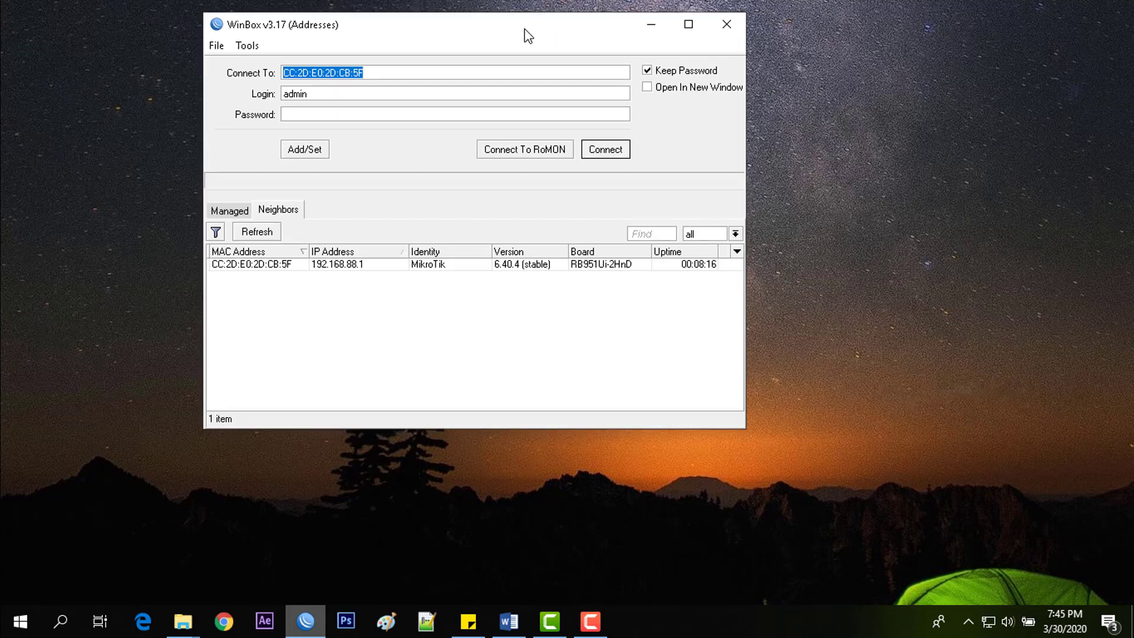
Pick the discovered MikroTik router by IP address so that 192.168.88.1 is the connection target
click(593, 263)
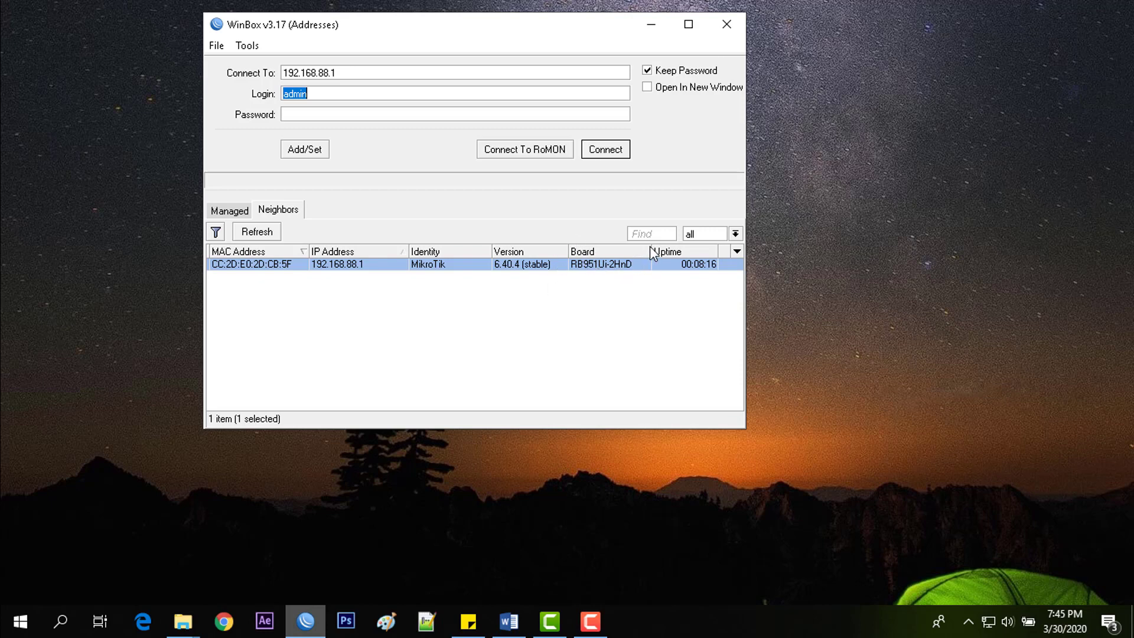
mouse_move(651, 252)
mouse_down()
mouse_move(627, 248)
mouse_move(643, 249)
mouse_up()
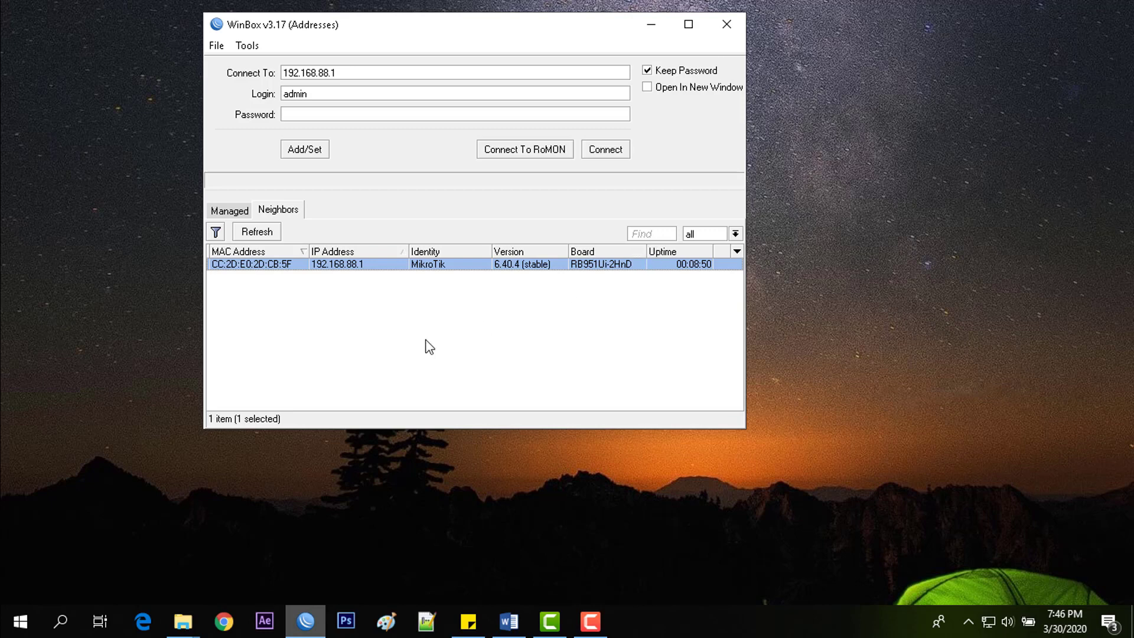
drag(479, 33, 568, 38)
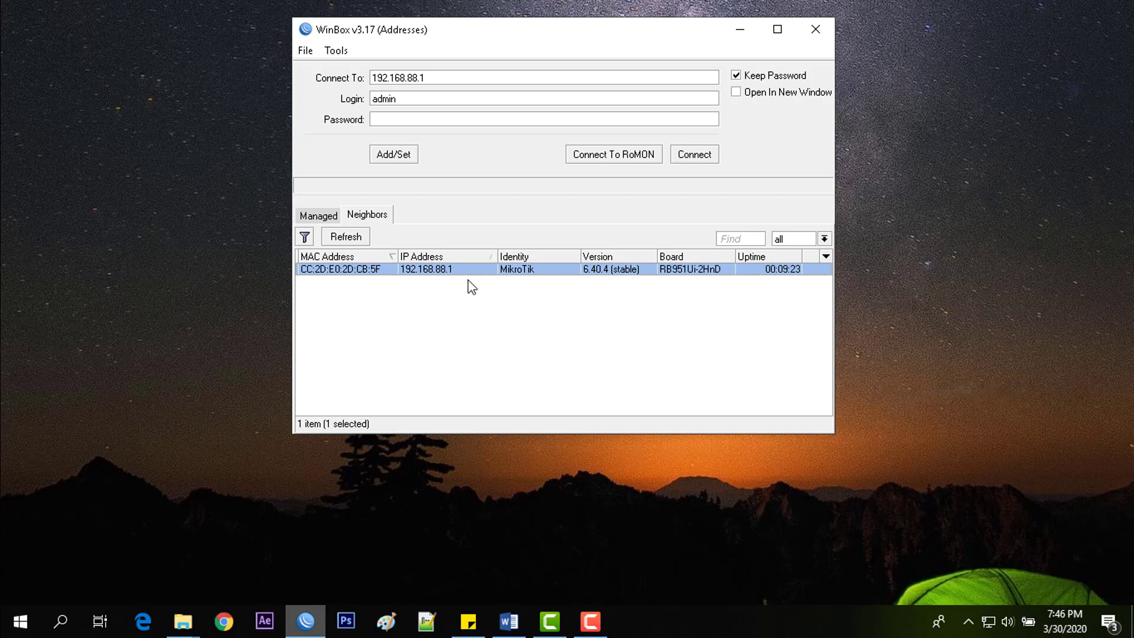
click(451, 301)
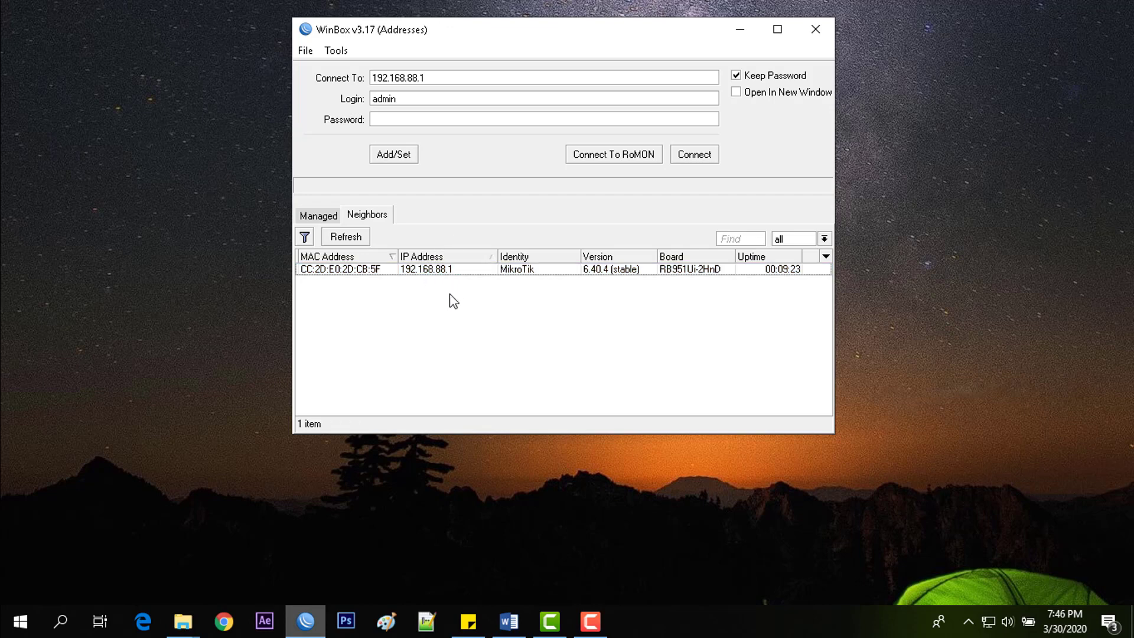
click(456, 278)
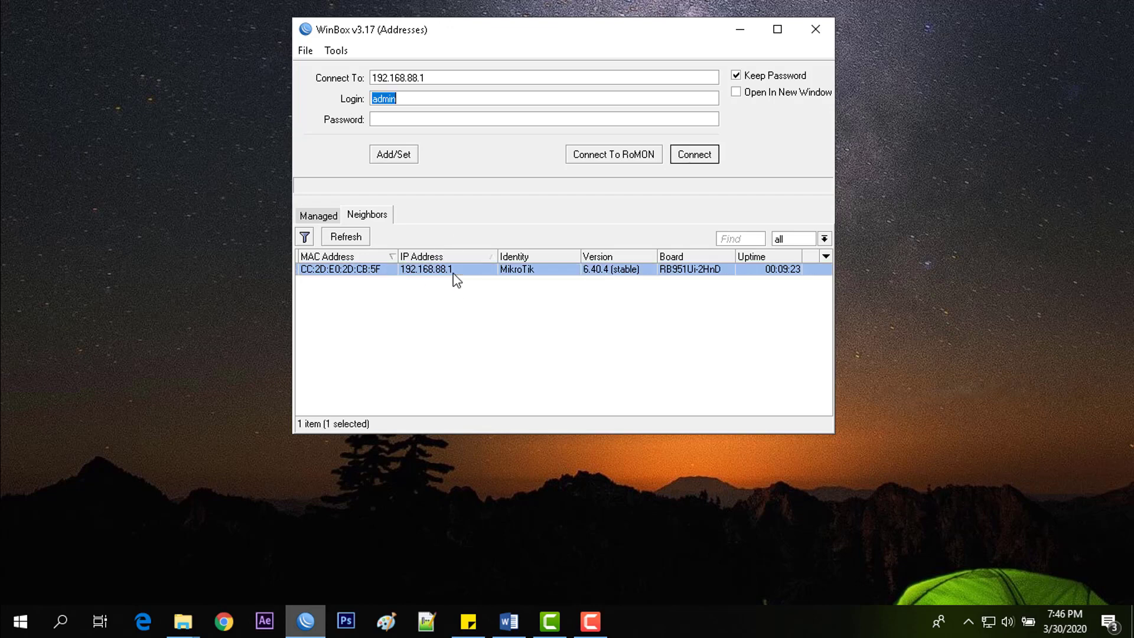
click(458, 287)
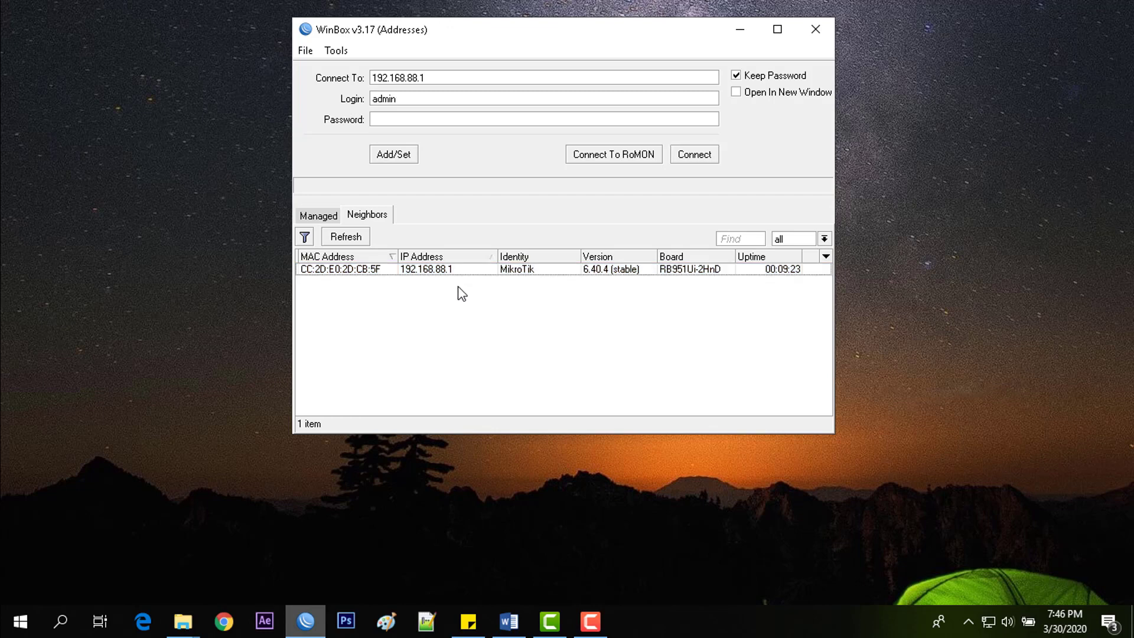
click(463, 271)
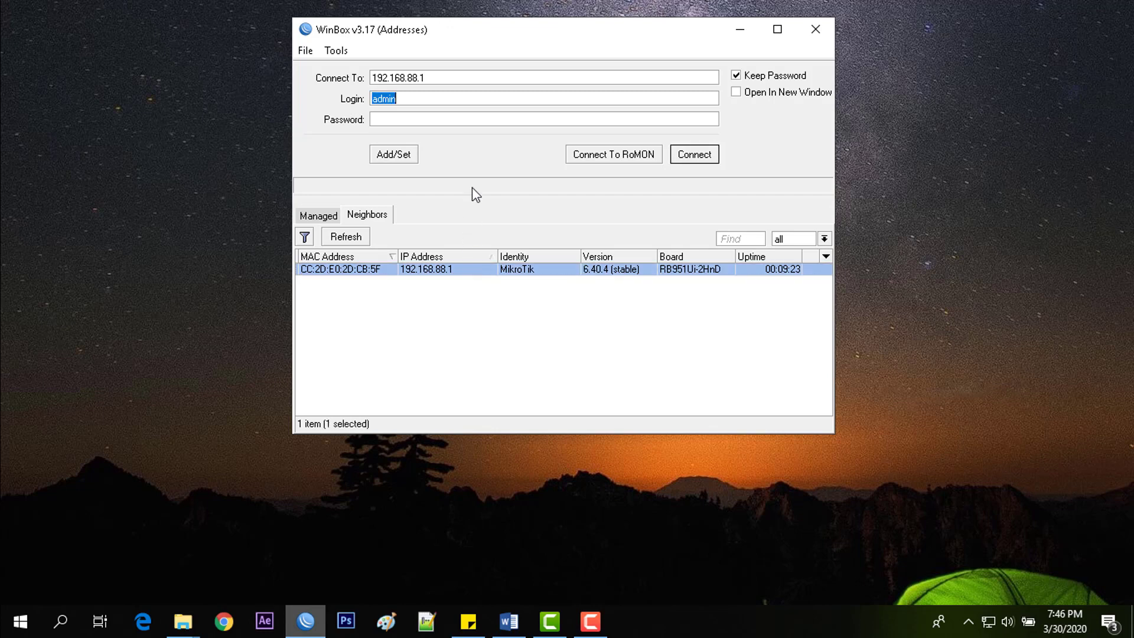
click(514, 286)
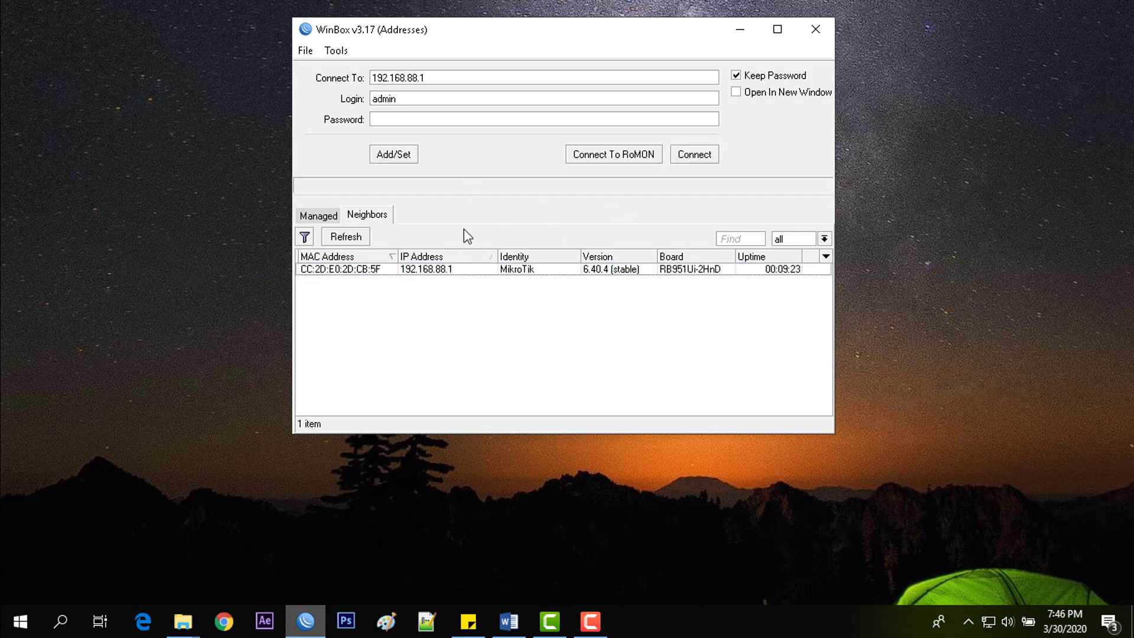
Connect to the router as admin with a blank password and accept the RouterOS default configuration
click(421, 99)
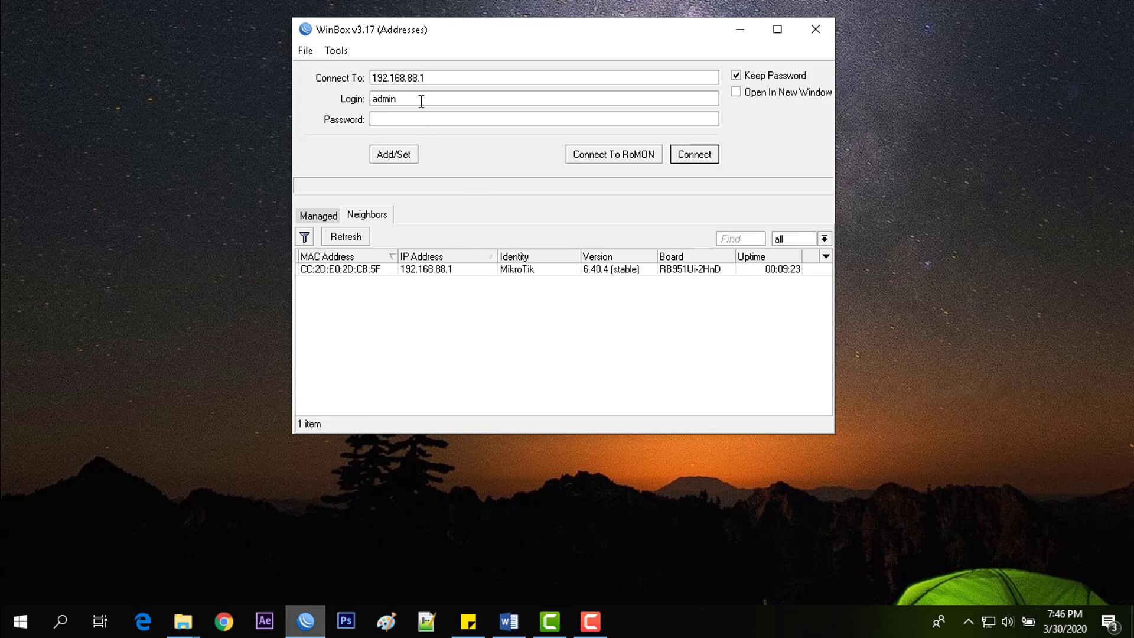
click(402, 120)
click(694, 156)
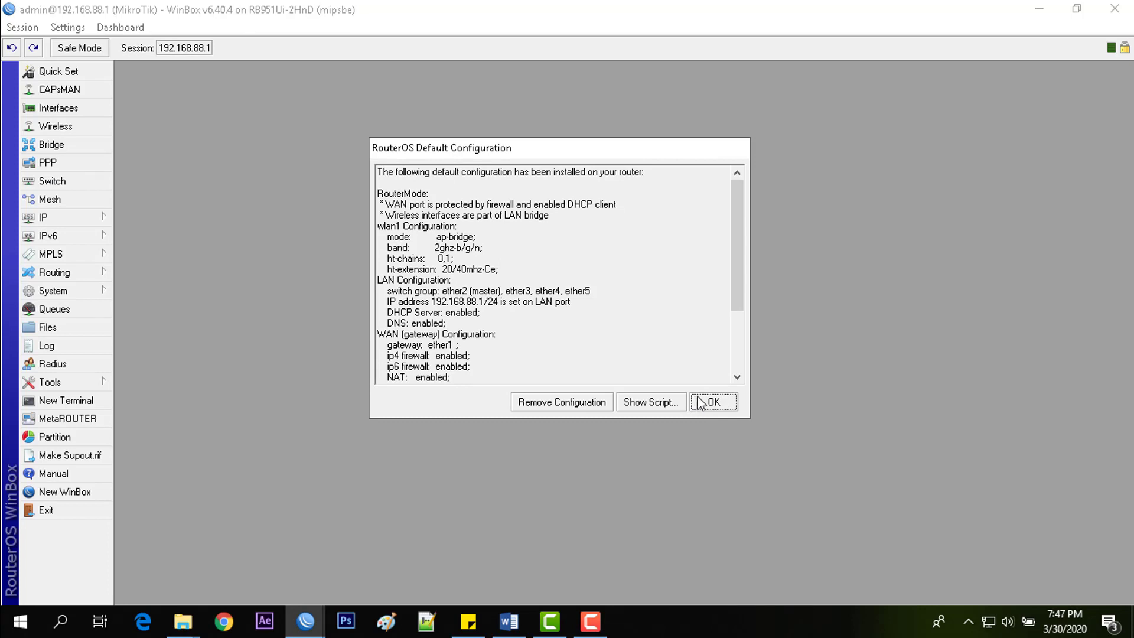
click(703, 403)
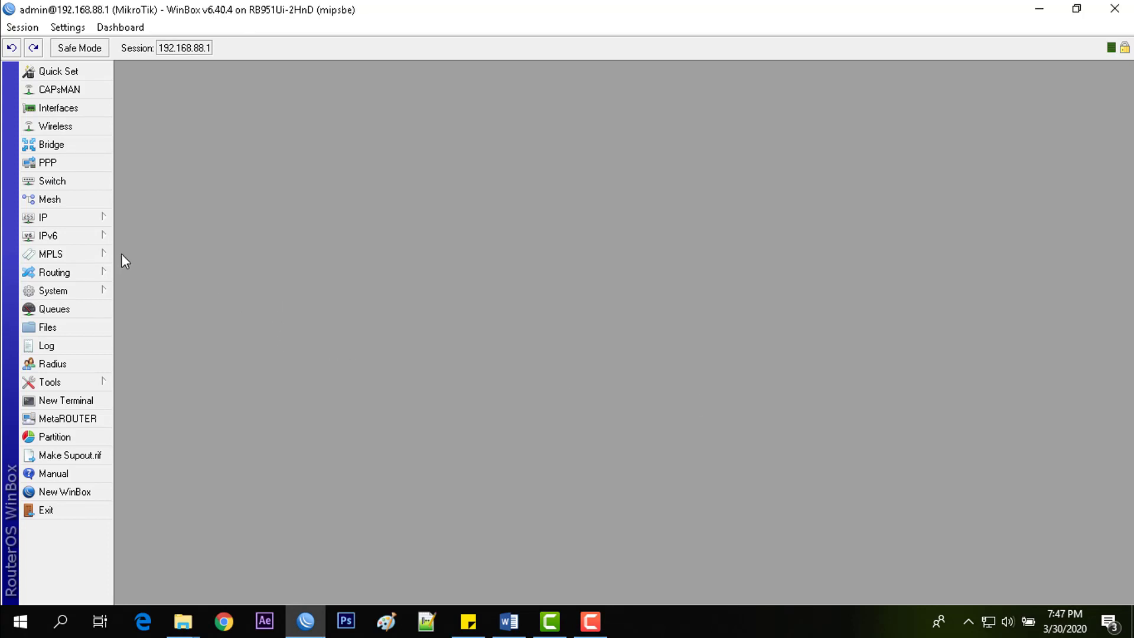
Open the router's IP address list and reposition its window in the workspace
click(101, 215)
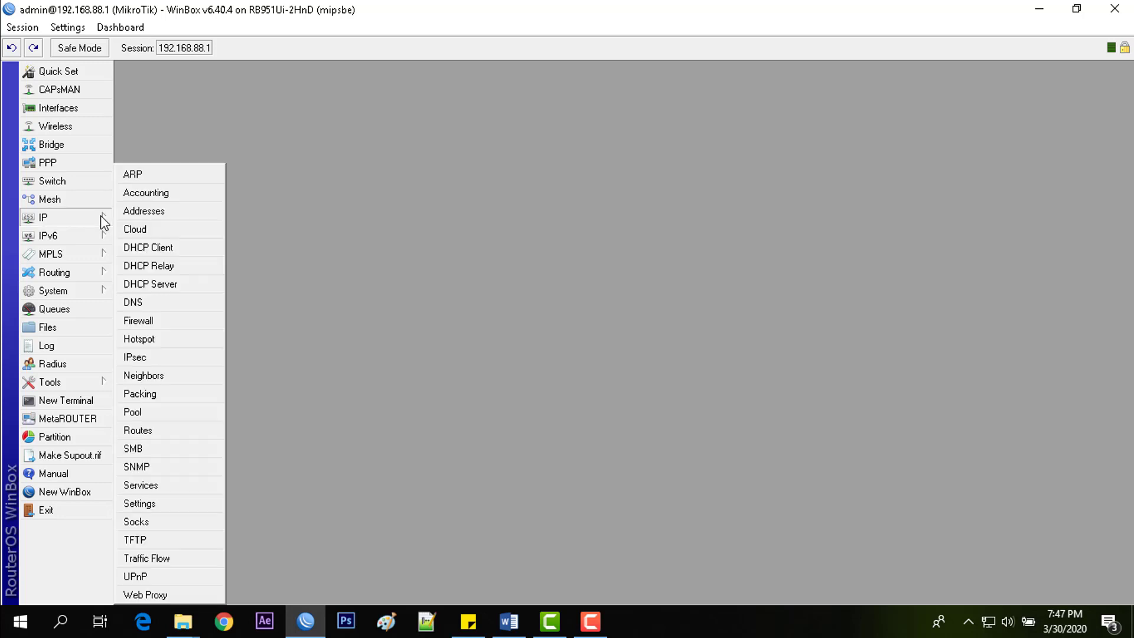
click(122, 211)
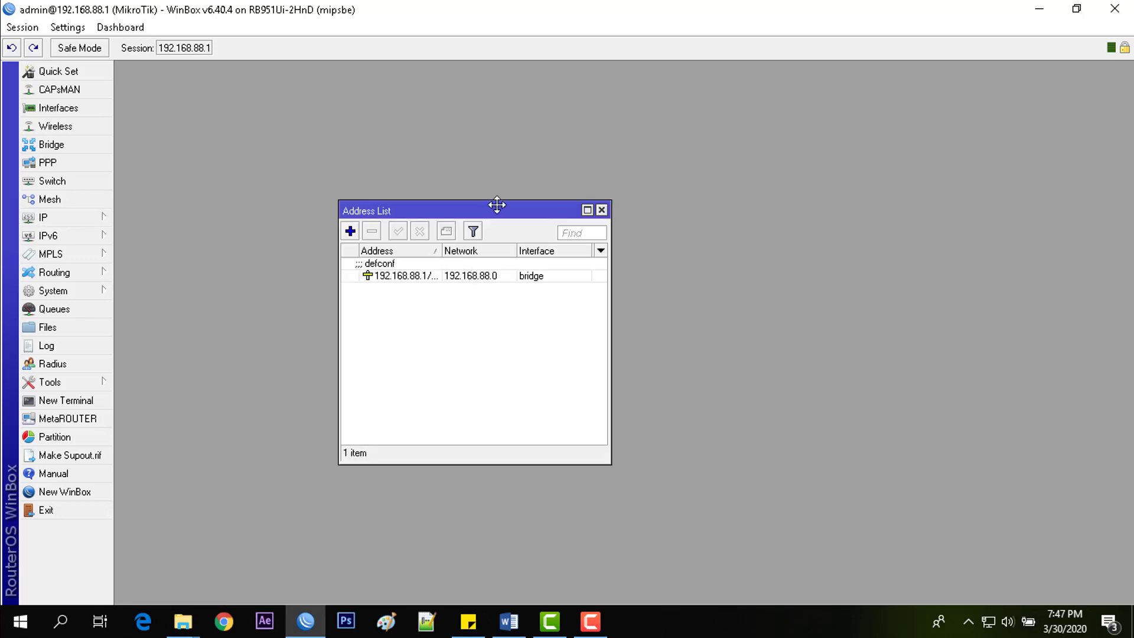
drag(496, 210, 498, 150)
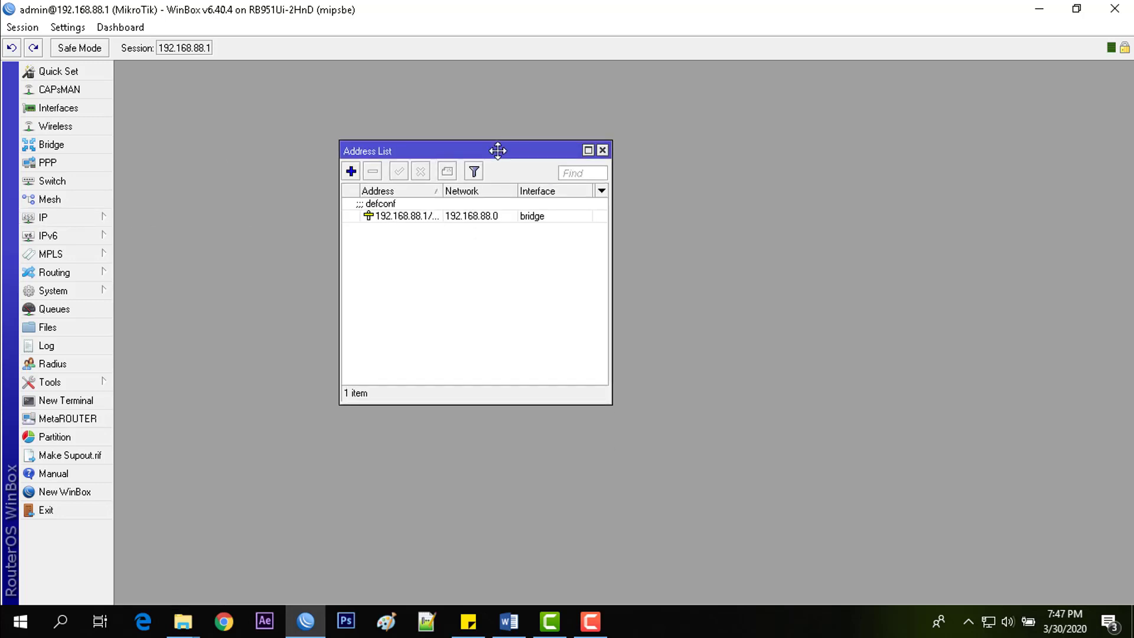
drag(505, 150, 541, 142)
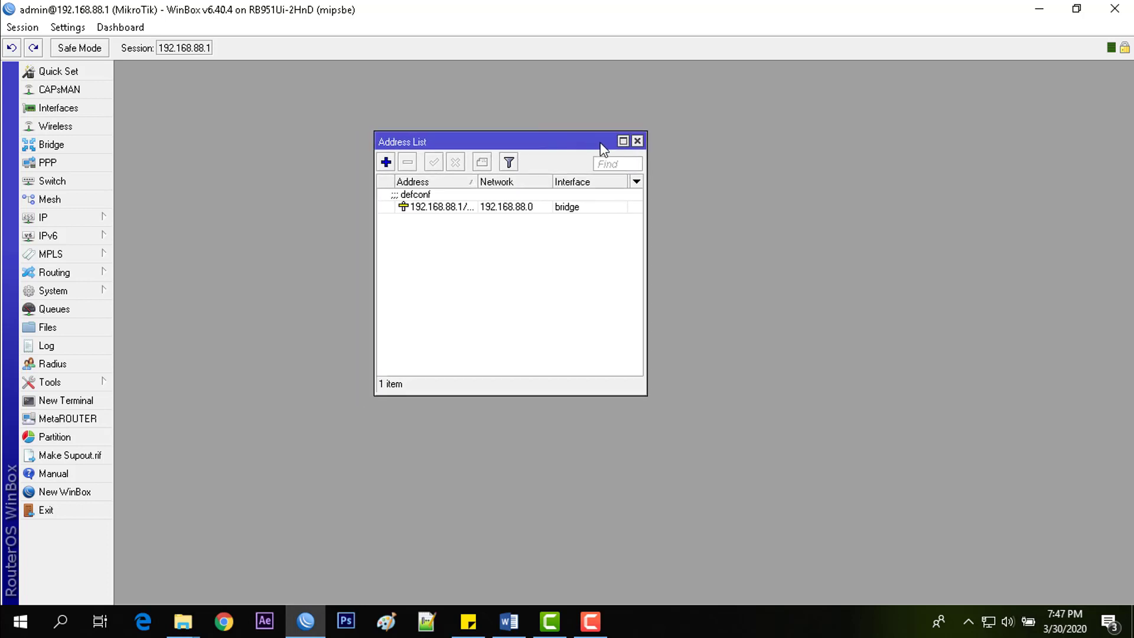
Review the default bridge address entry in the address list and close the list
drag(601, 141, 569, 131)
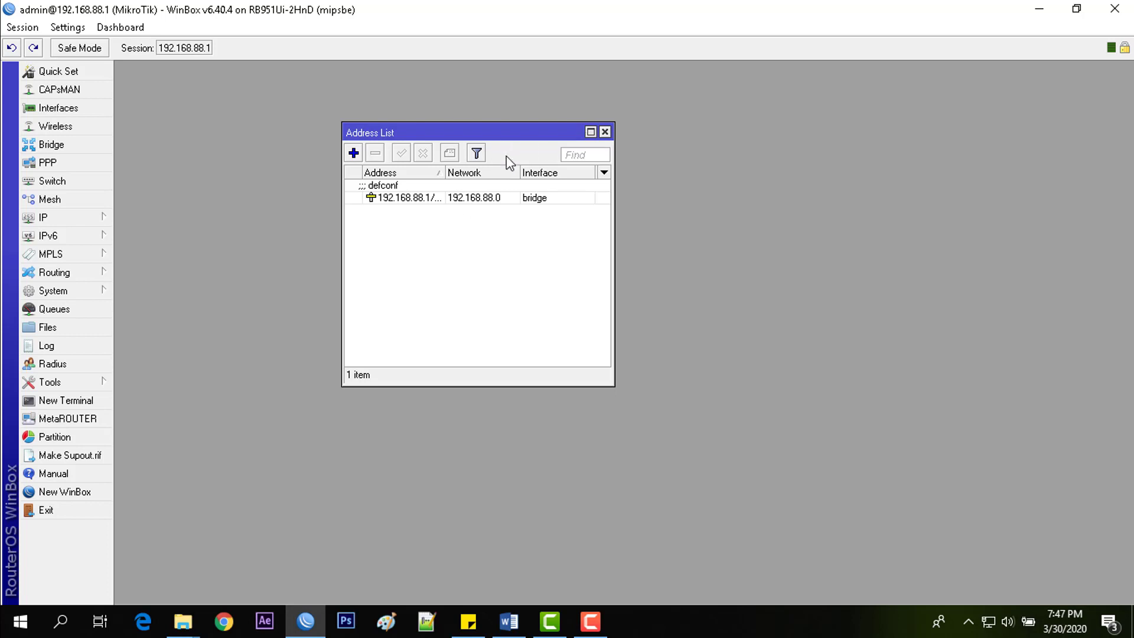
click(437, 201)
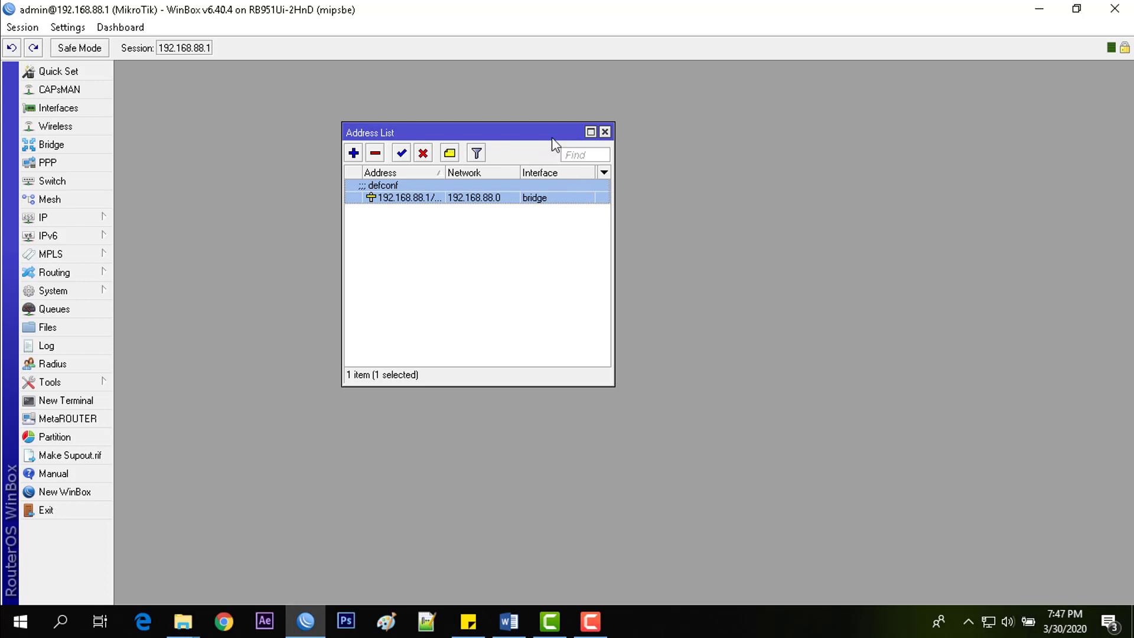
click(605, 131)
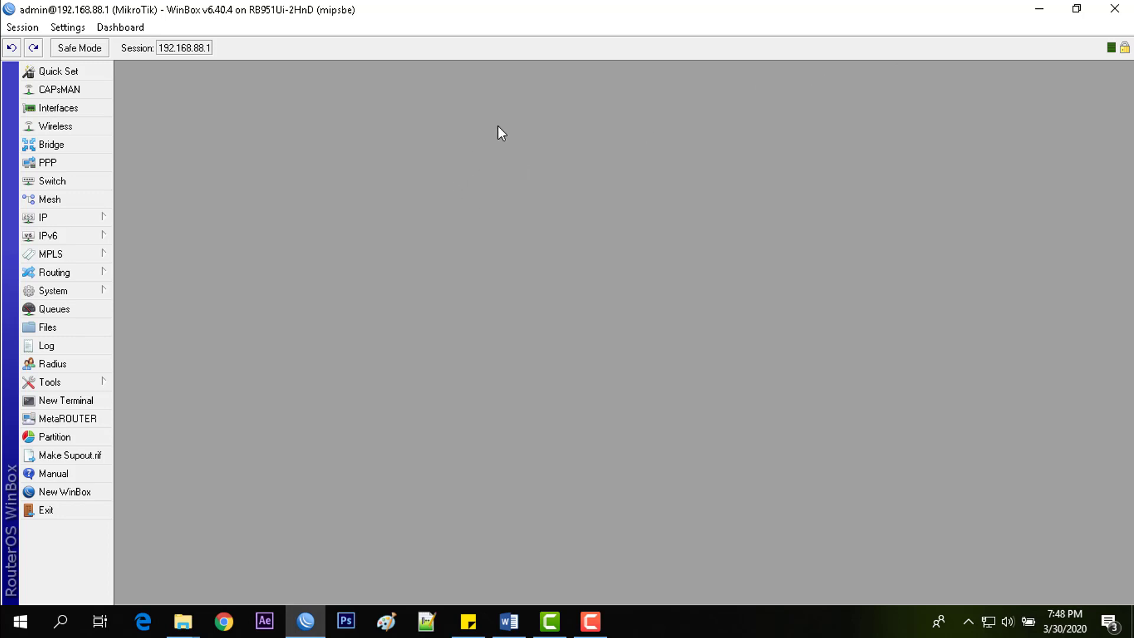
Reset the router's configuration with No Default Configuration enabled and confirm the reset and reboot
click(50, 293)
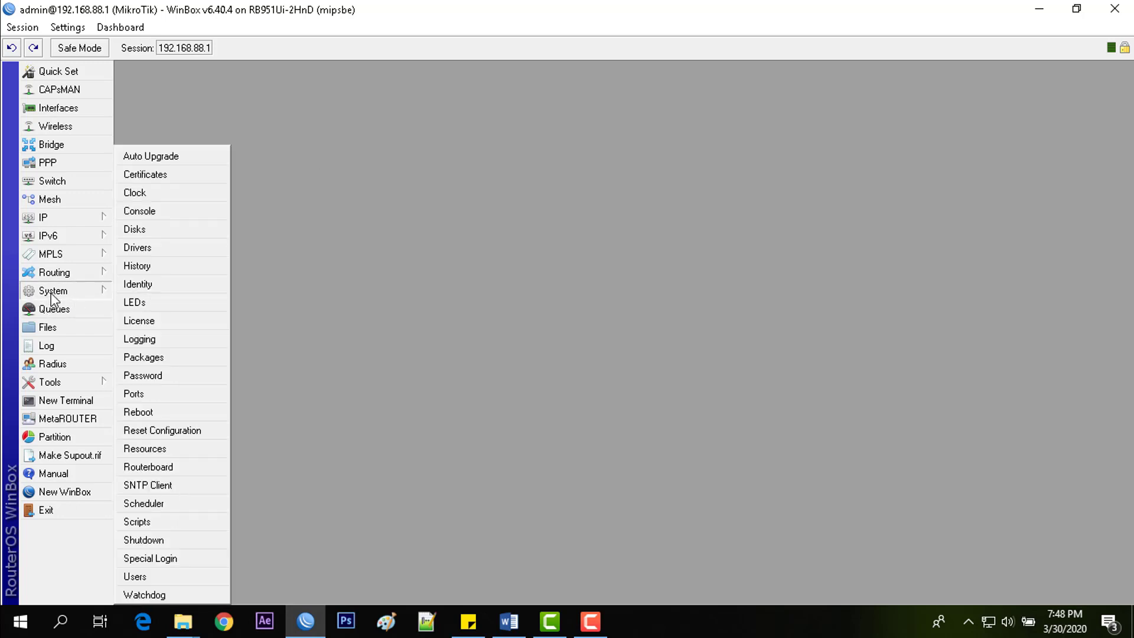
click(201, 434)
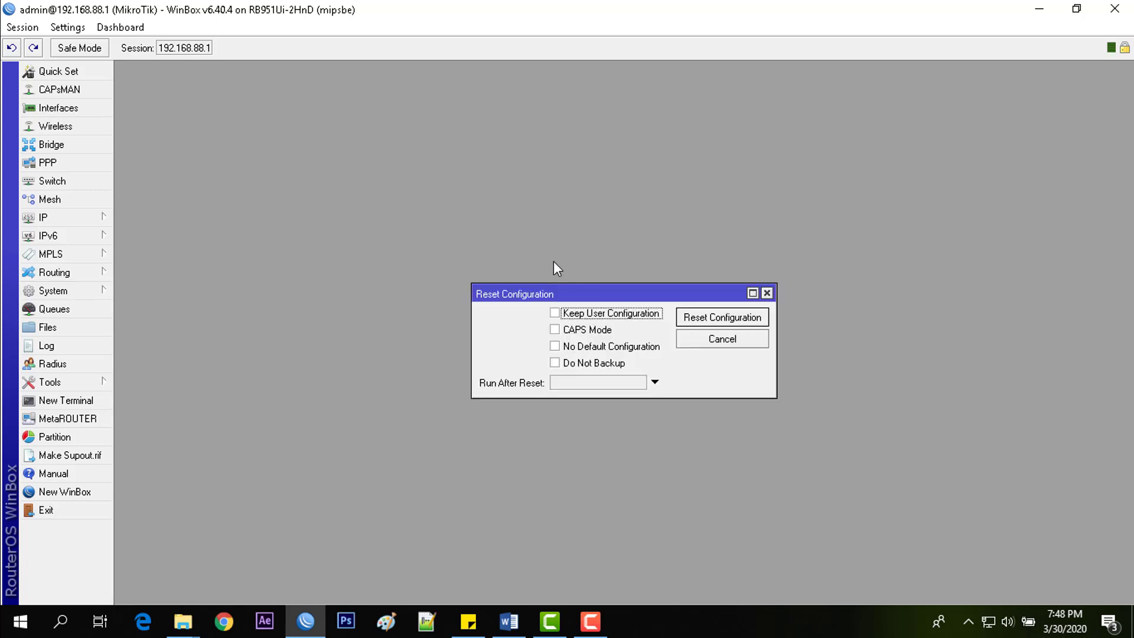
drag(569, 295, 559, 208)
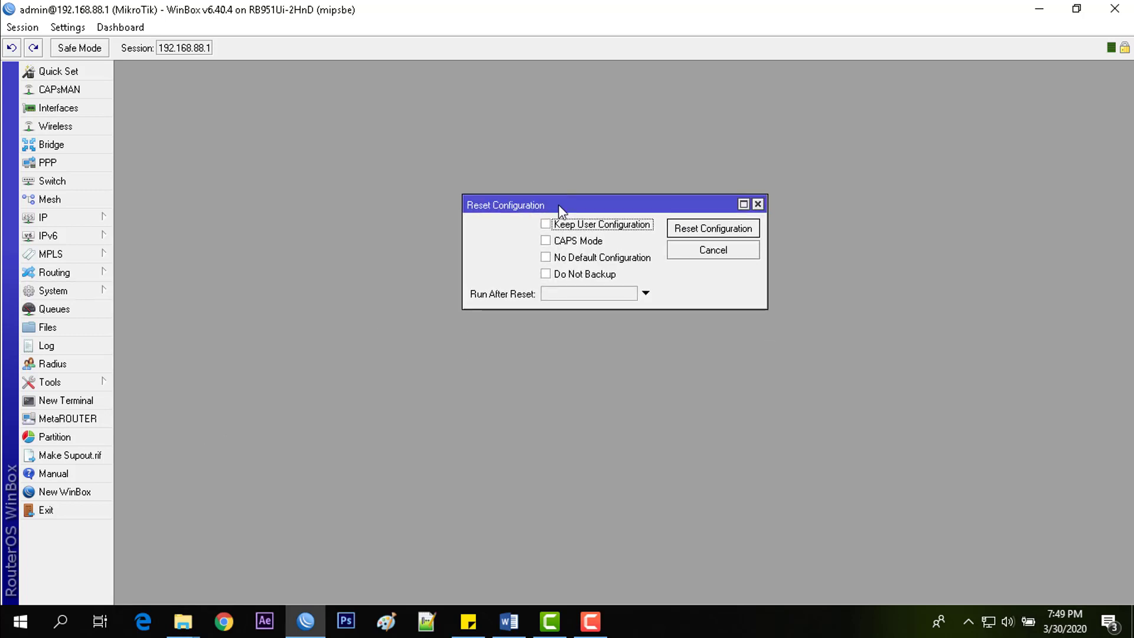
click(547, 258)
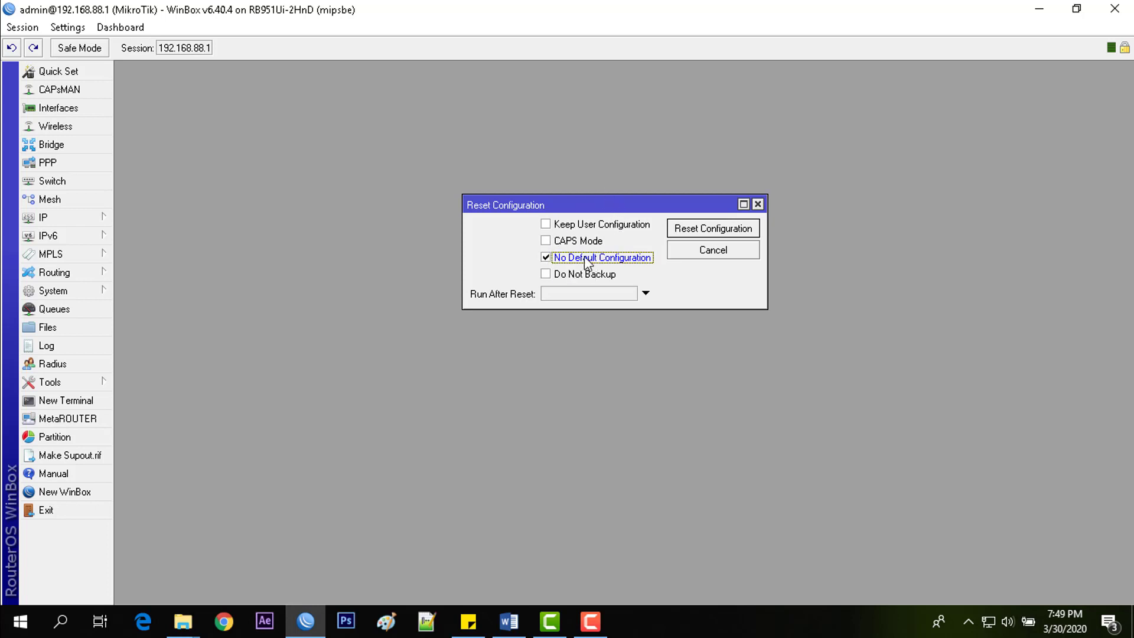
click(725, 233)
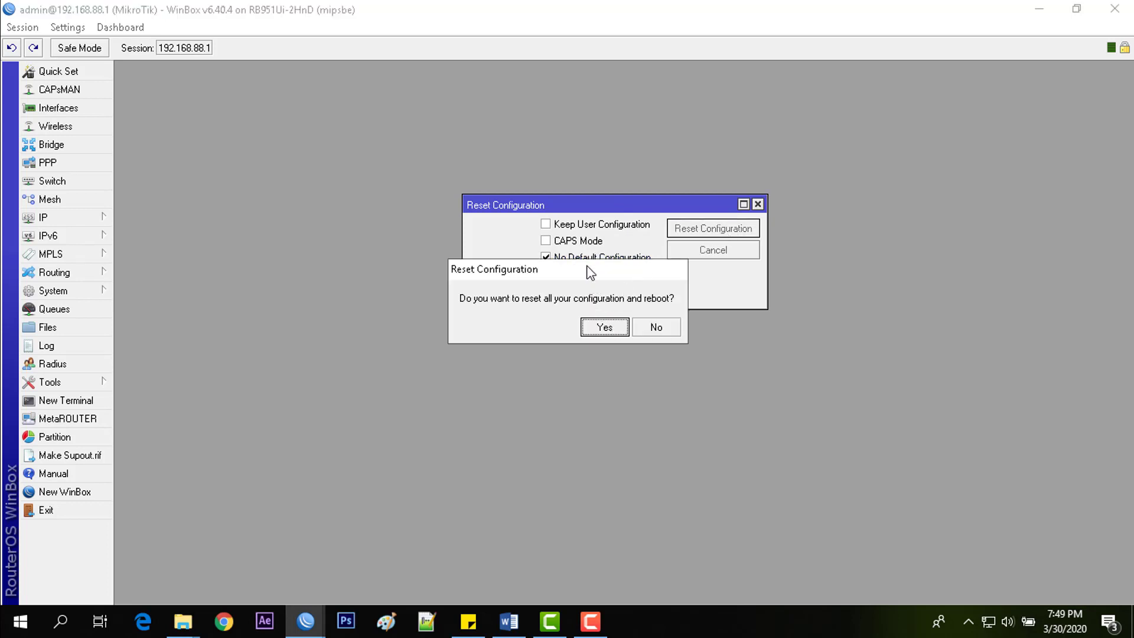
click(598, 329)
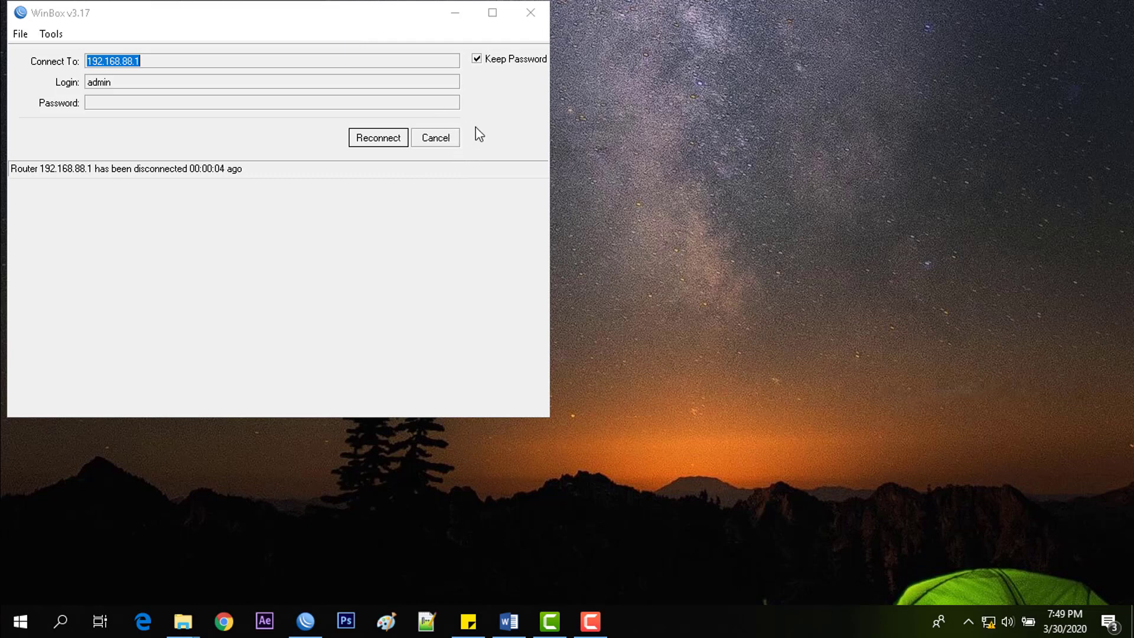
Cancel reconnecting to 192.168.88.1 and refresh the neighbor list to rediscover the router
click(444, 139)
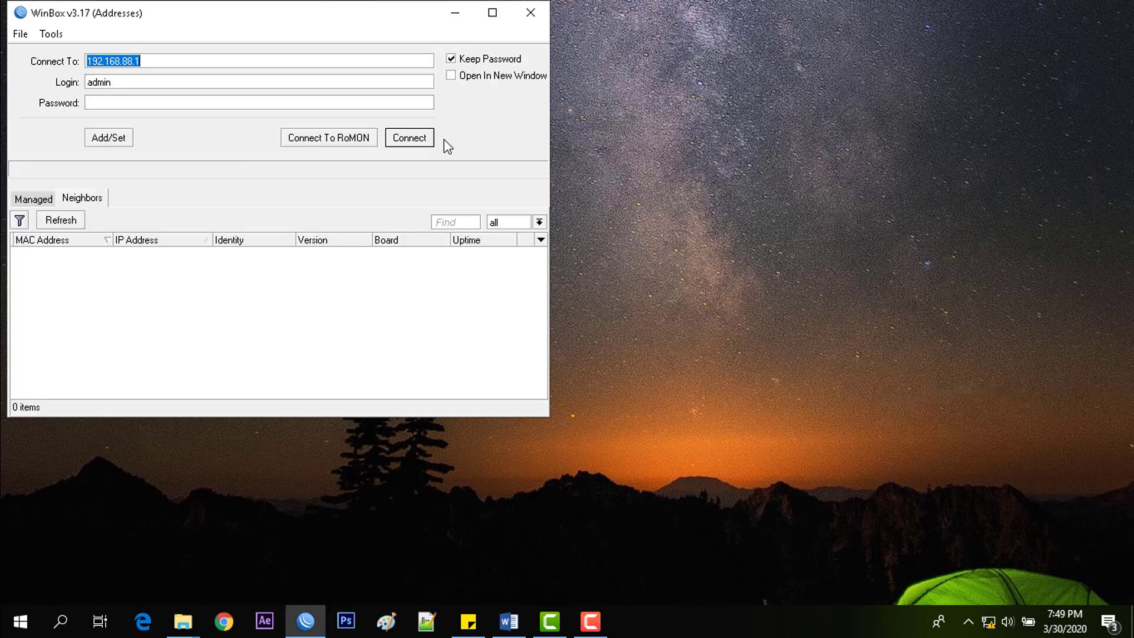
click(63, 225)
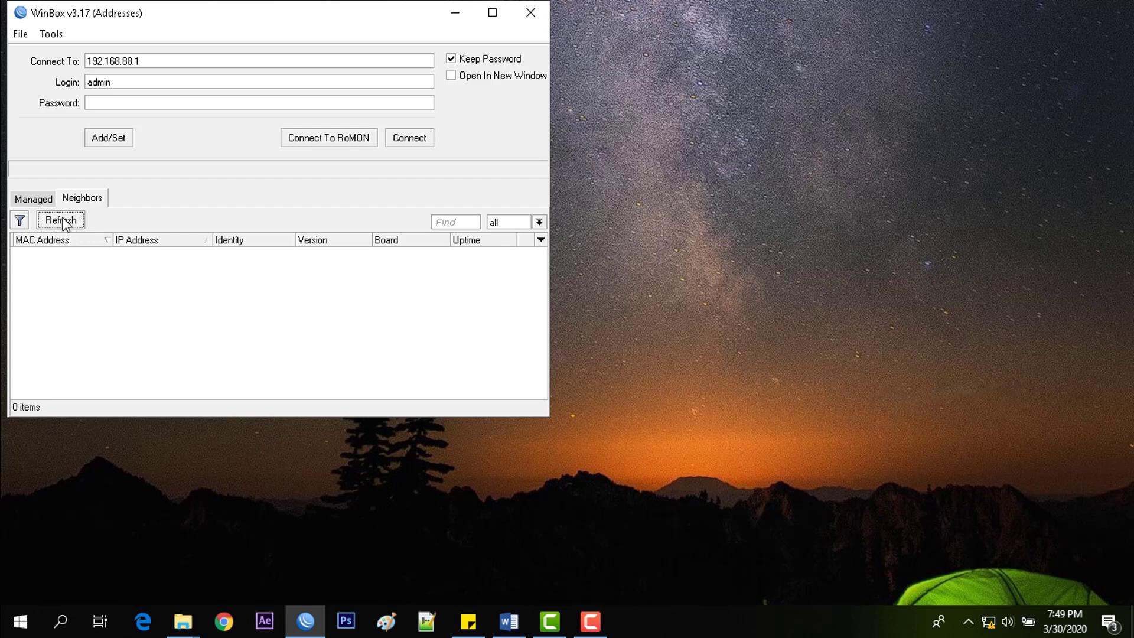
click(64, 225)
click(60, 219)
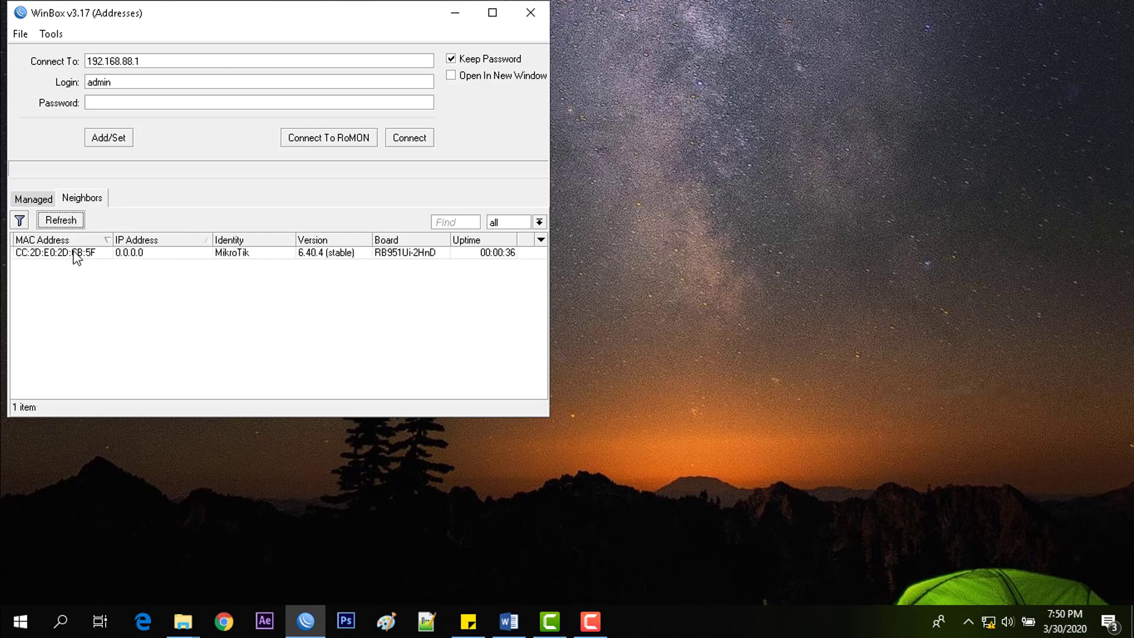
Connect to the rediscovered MikroTik router by its MAC address as admin, and close the Queue List and File List windows
click(137, 253)
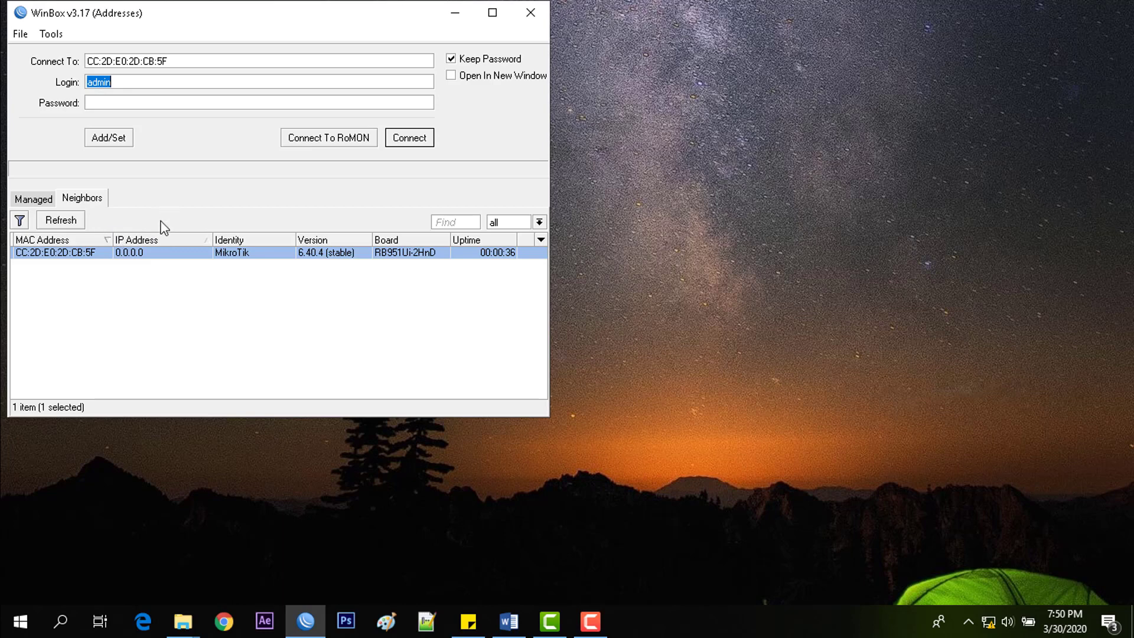
click(155, 261)
click(154, 252)
click(416, 143)
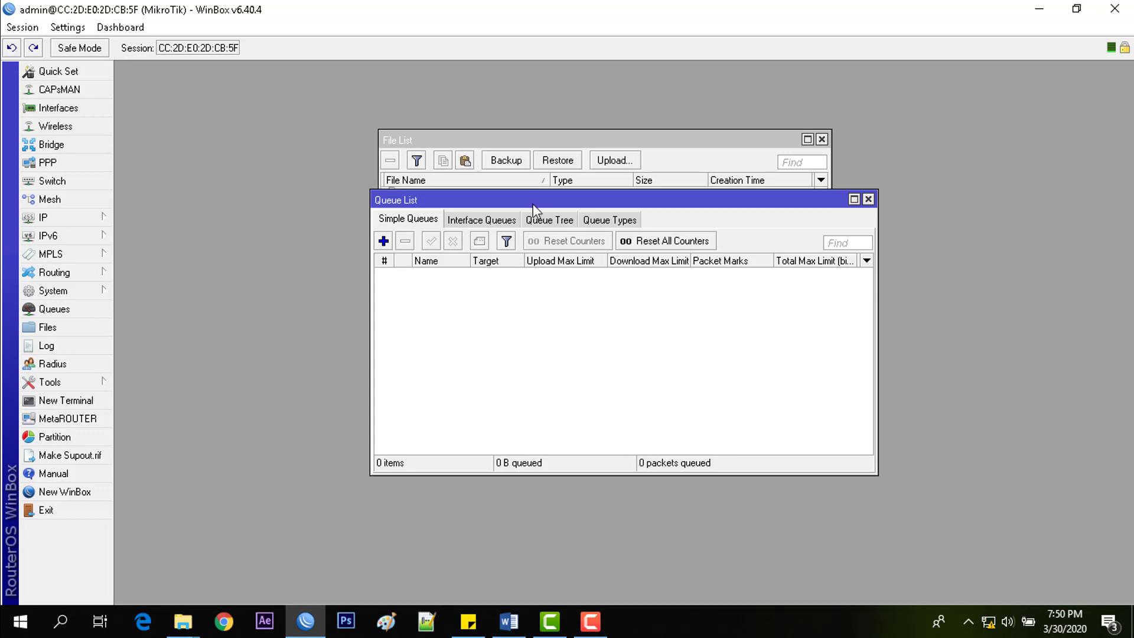
click(868, 199)
click(822, 140)
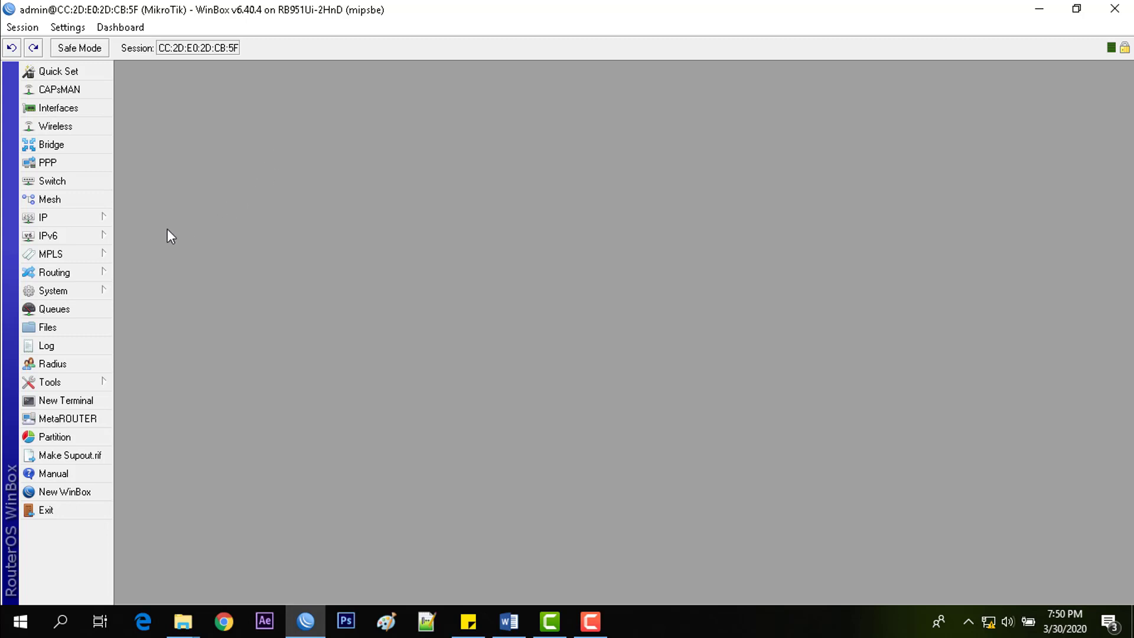
Add the IP address 192.168.10.1/24 on interface ether2 to the router's address list
click(101, 221)
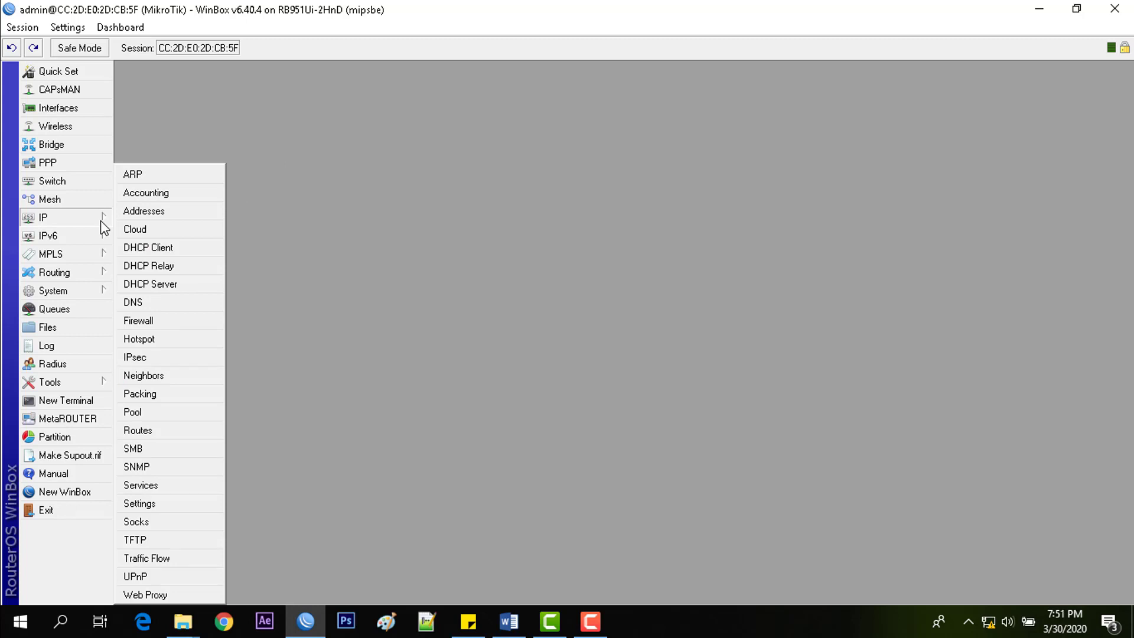
click(144, 211)
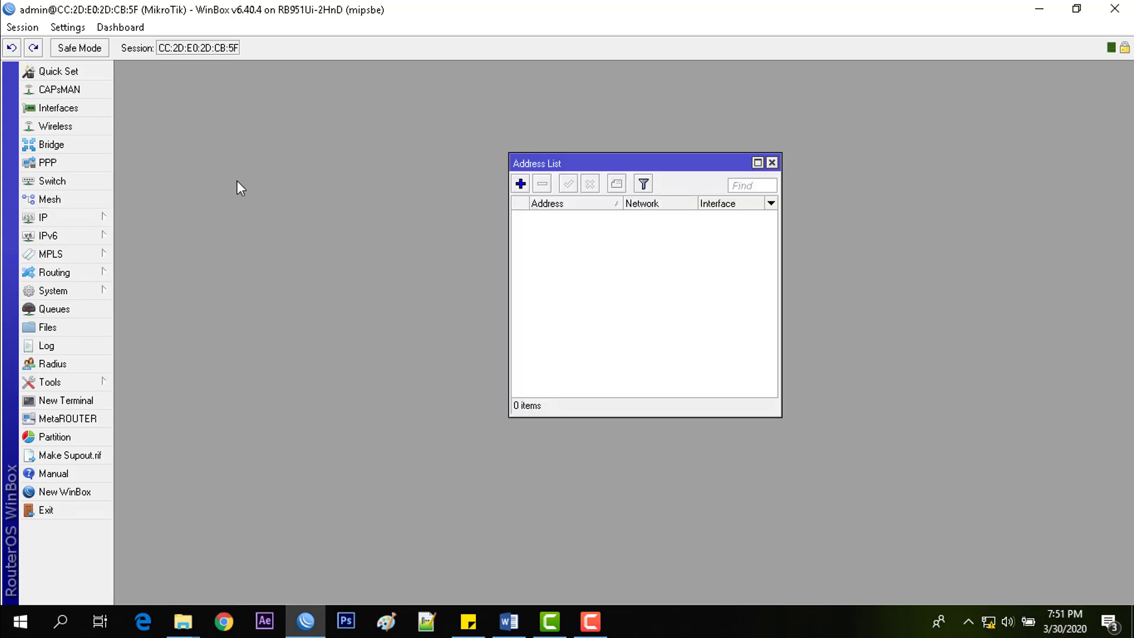
click(521, 184)
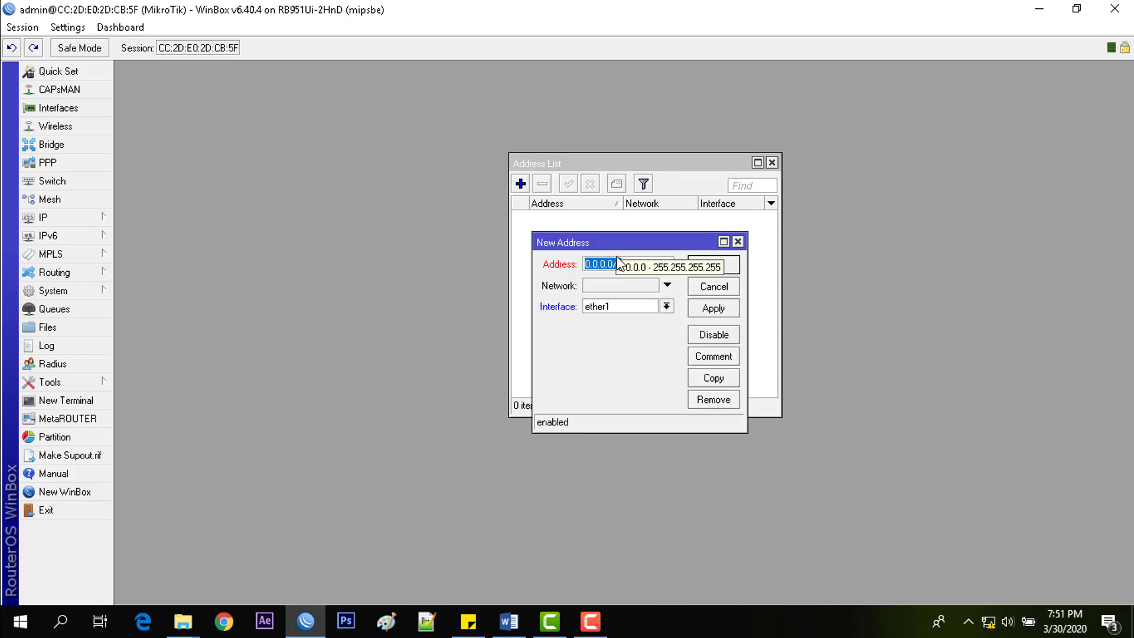
text(192)
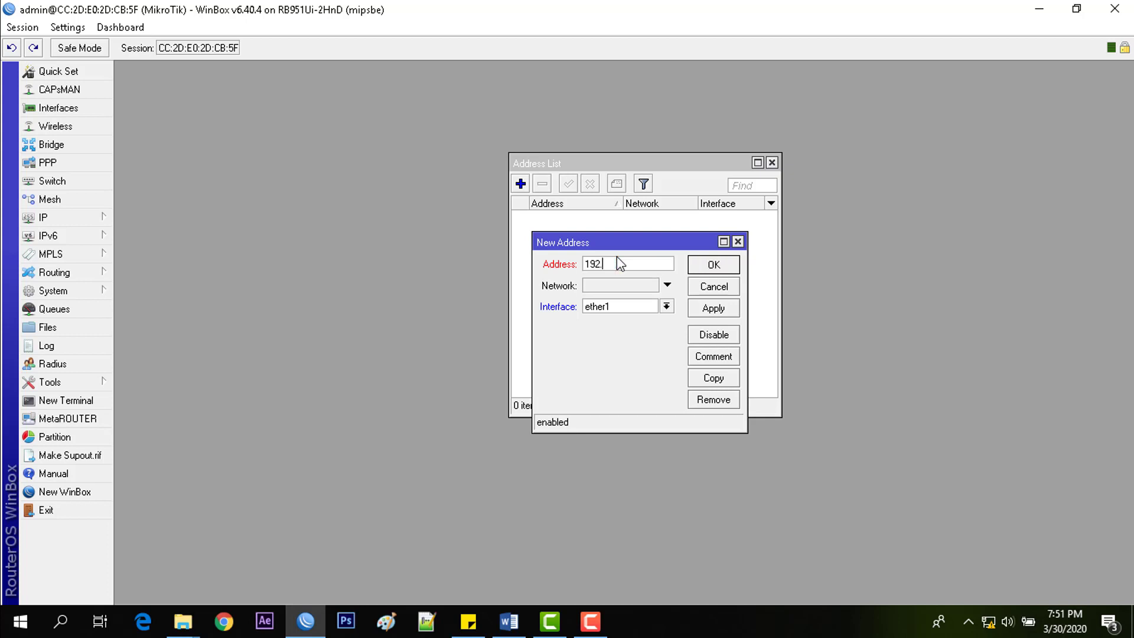
text(.168.10.1/24)
click(619, 305)
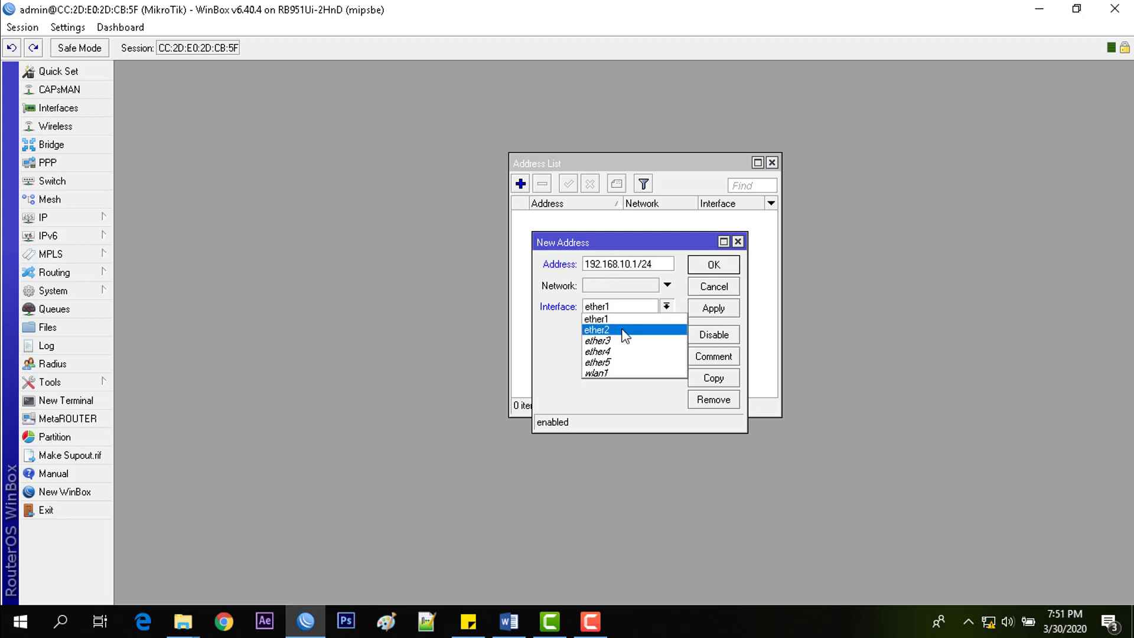
click(625, 330)
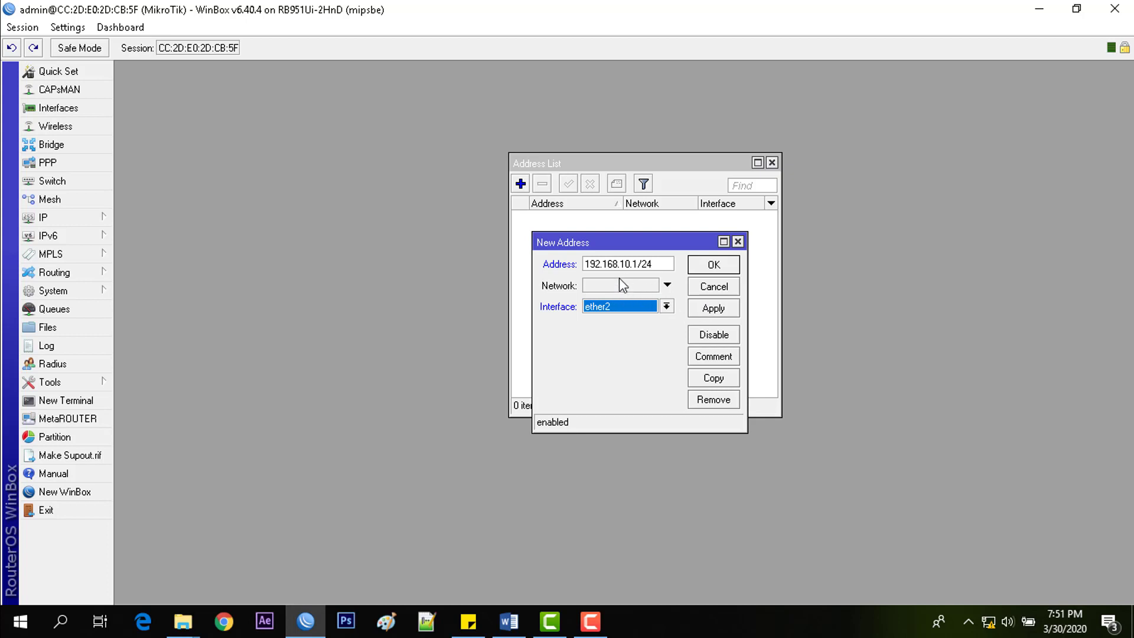
click(715, 308)
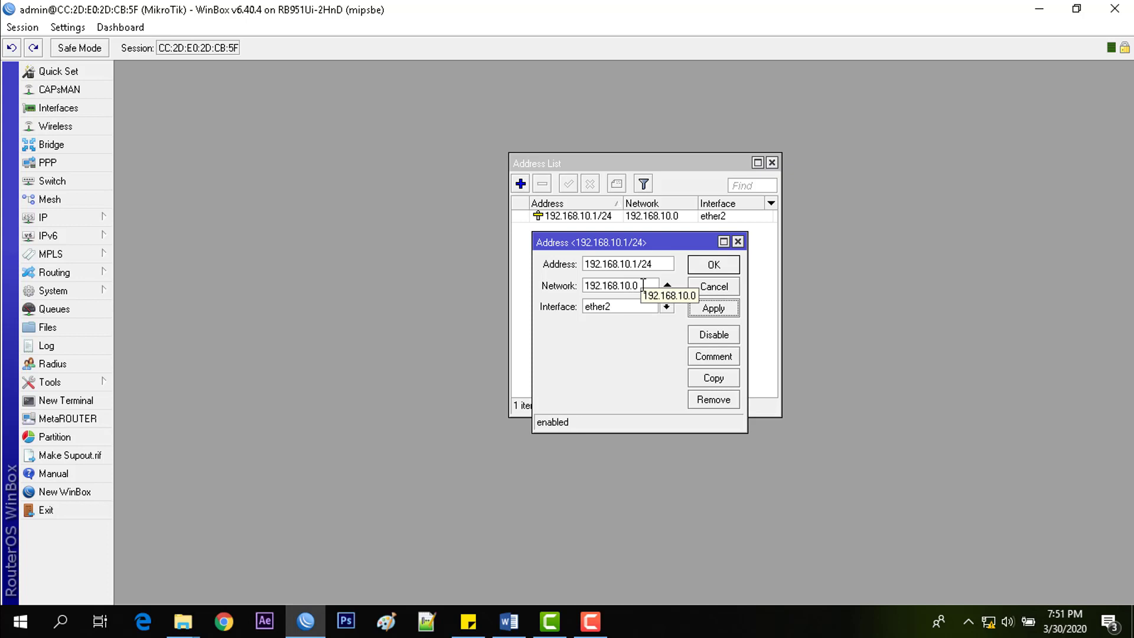
click(713, 265)
Reposition the address list, review the ether2 address entry, and close the list
drag(665, 161, 656, 110)
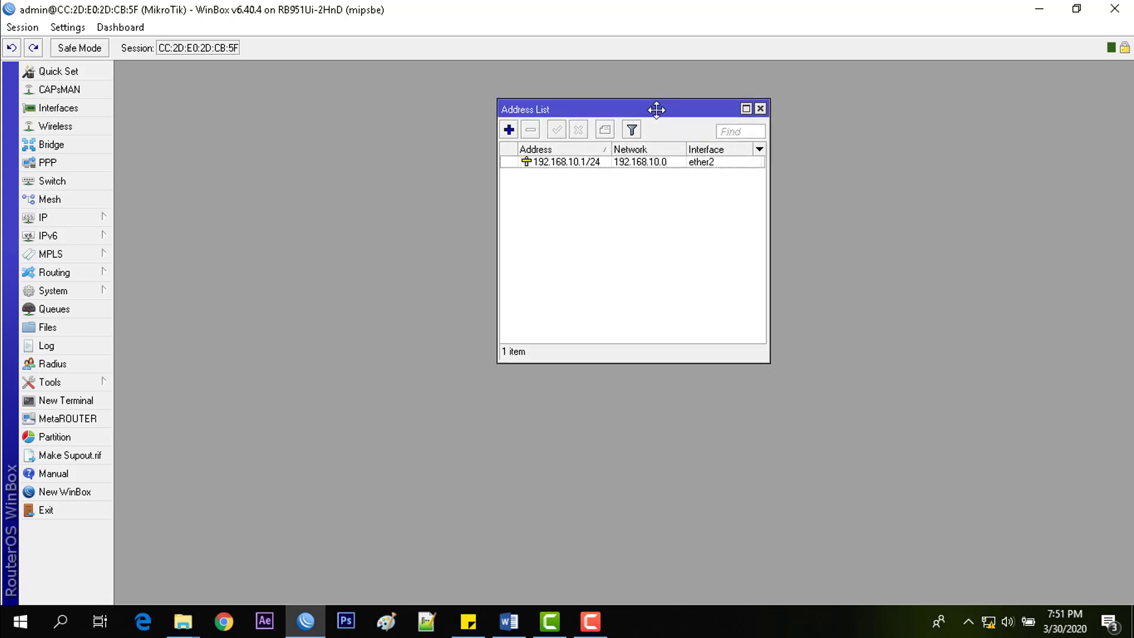
click(627, 163)
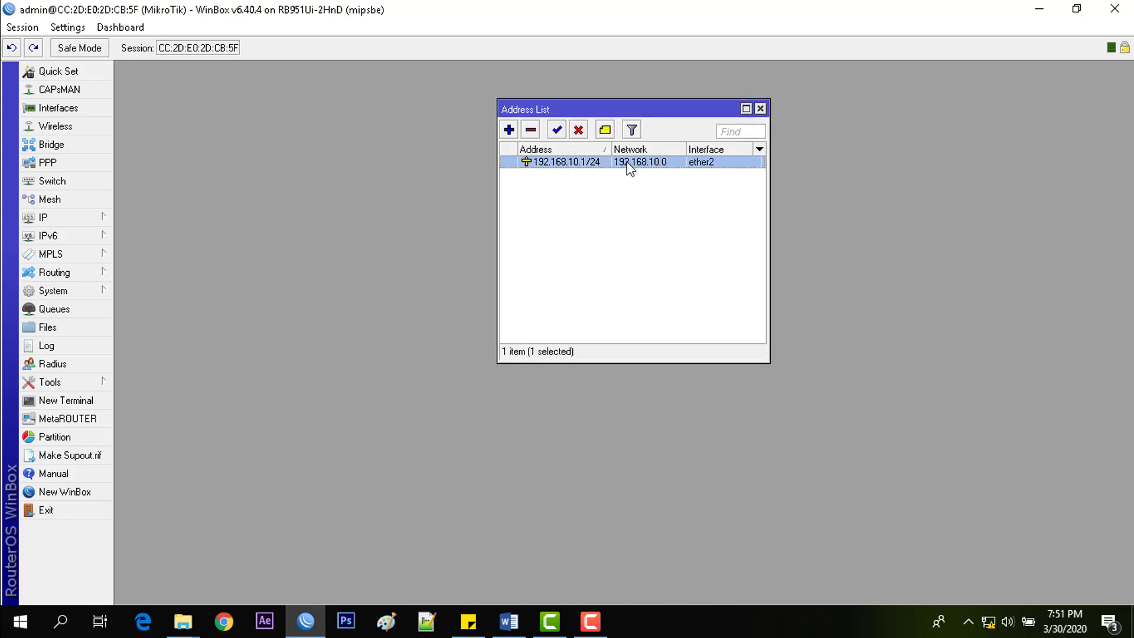
click(633, 191)
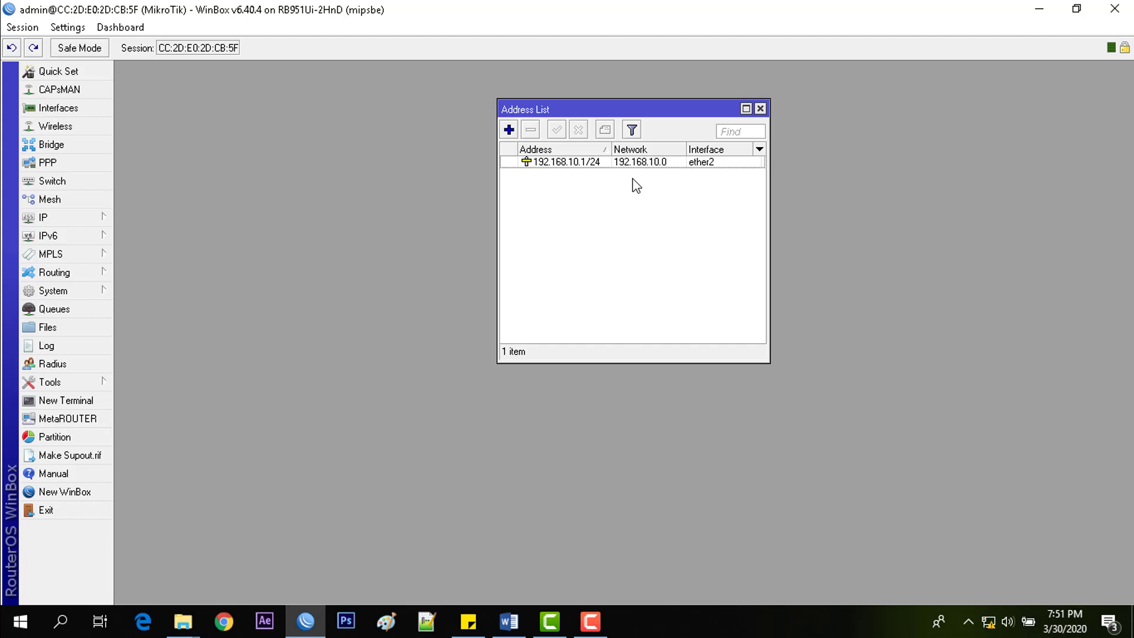
click(760, 110)
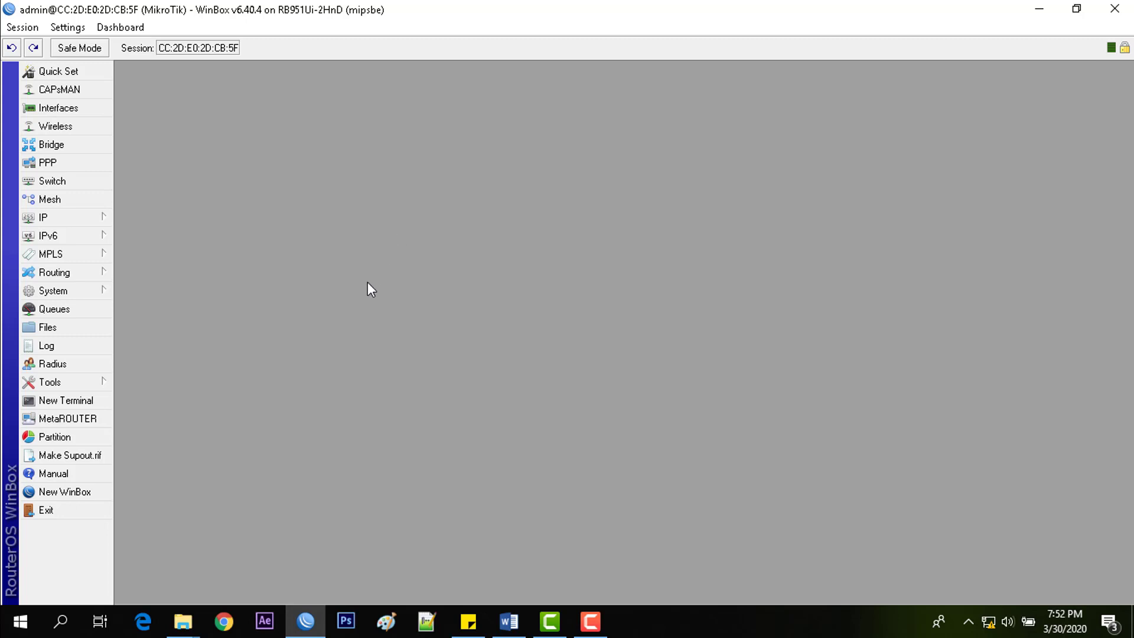
Switch to the Topologi document in Word to examine the internet and router cabling, and return to WinBox
click(509, 622)
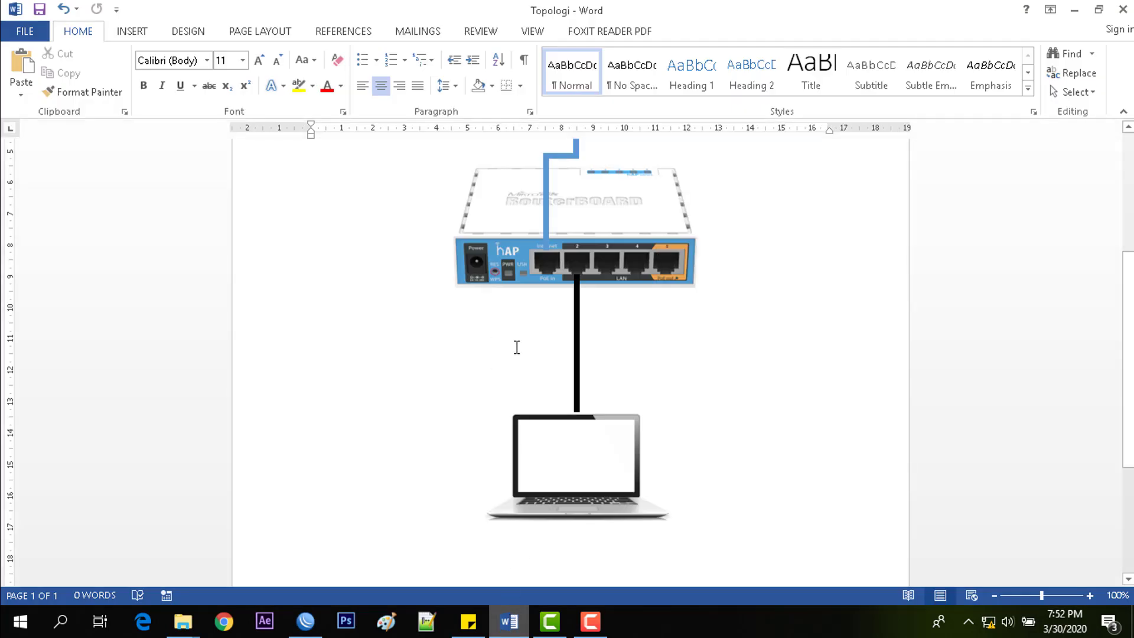
scroll(615, 354, up, 1)
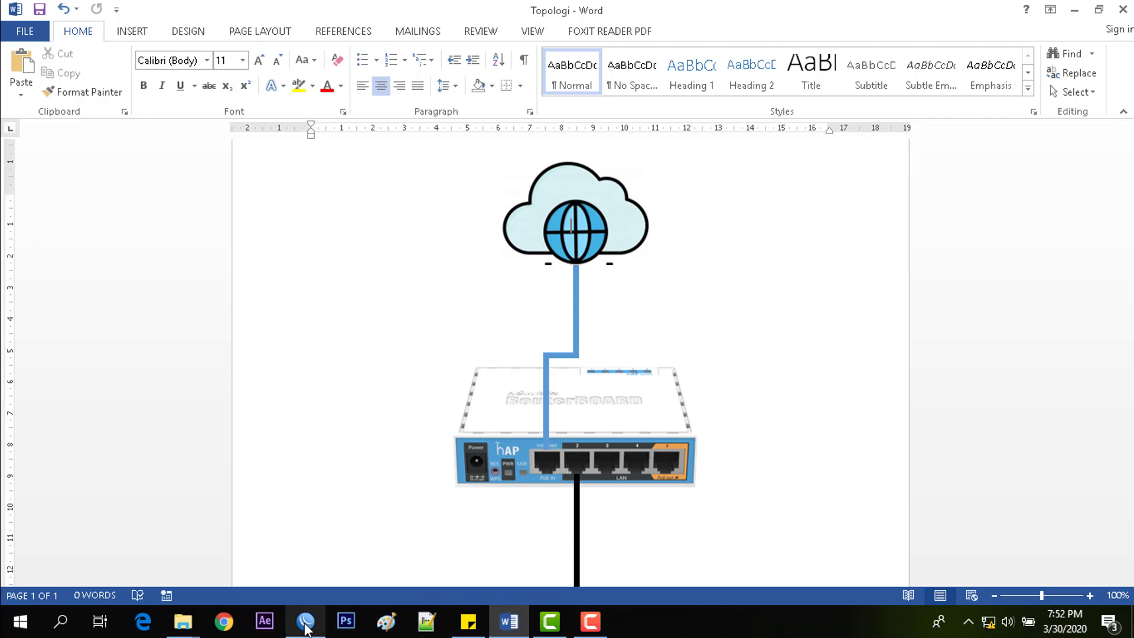
click(305, 623)
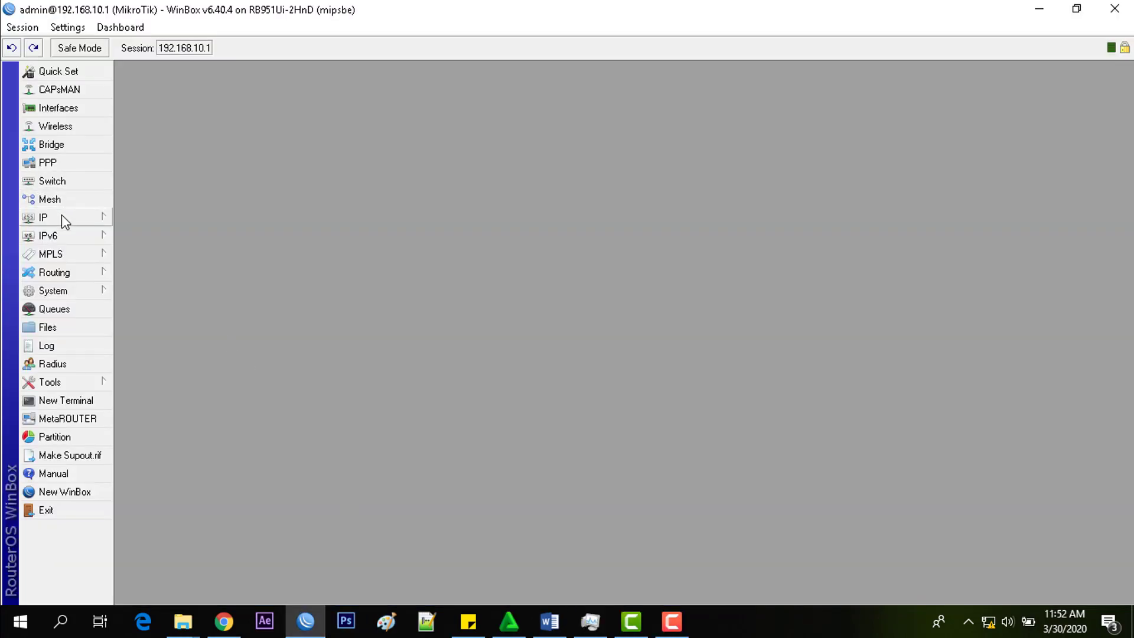
Add a DHCP client on ether1 with peer DNS, peer NTP and the default route enabled, checking the port against the Word topology diagram
click(62, 216)
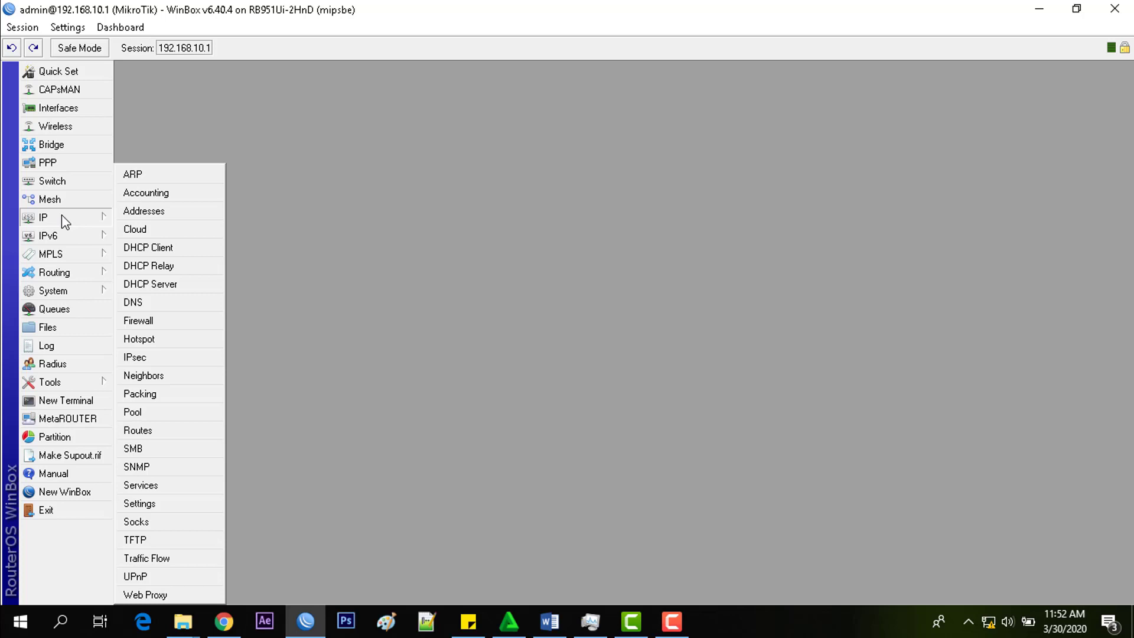
click(142, 248)
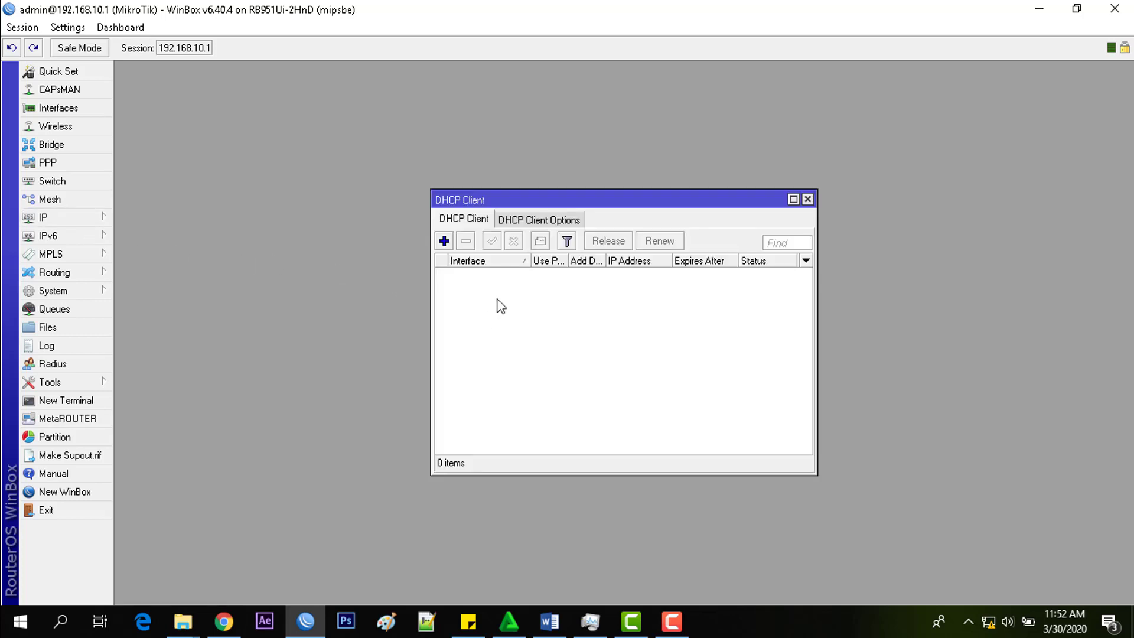
click(444, 241)
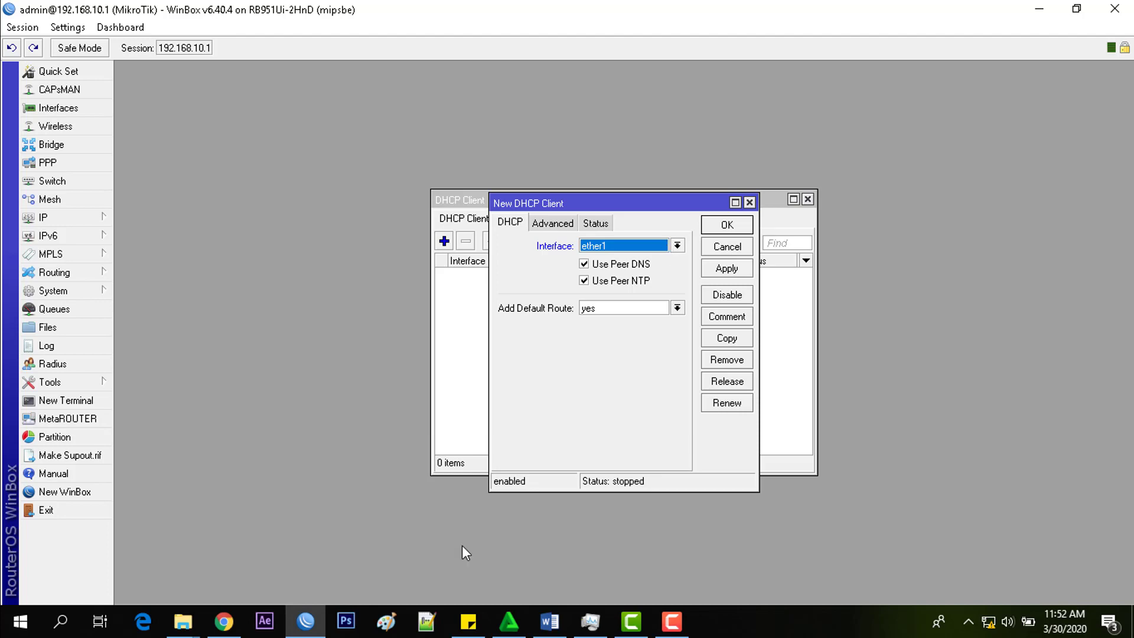
click(546, 631)
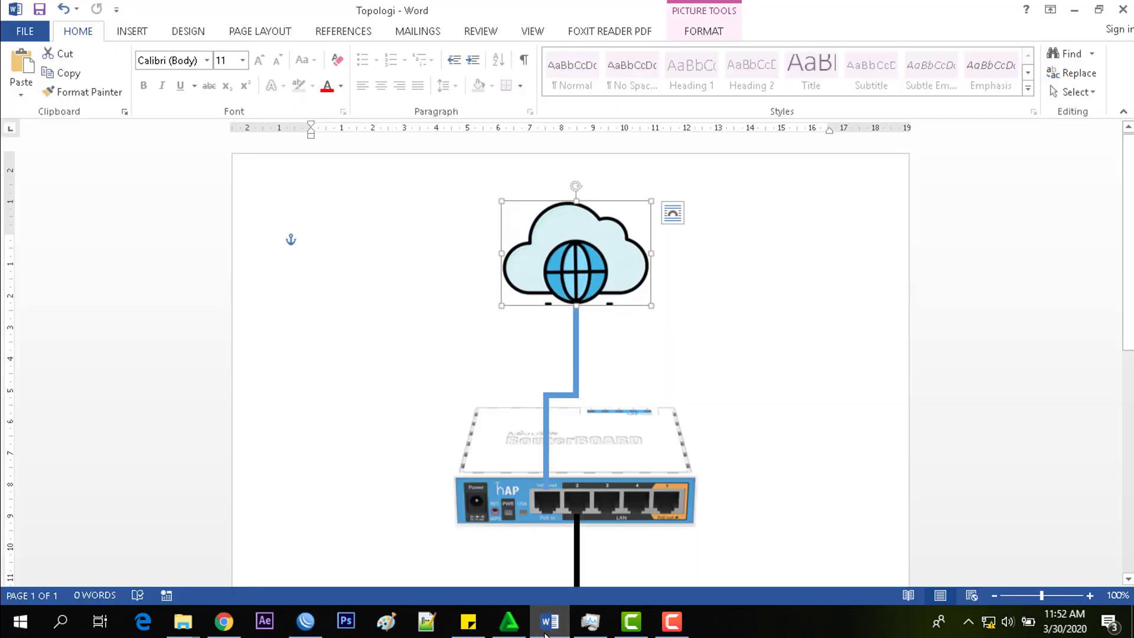
click(546, 631)
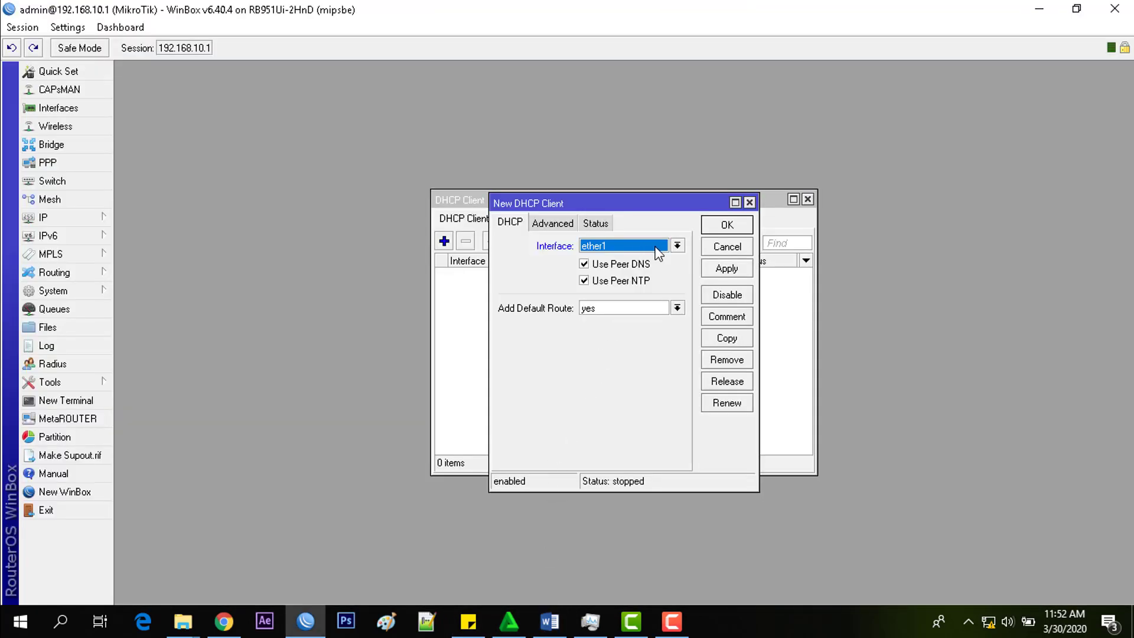
click(733, 270)
click(728, 225)
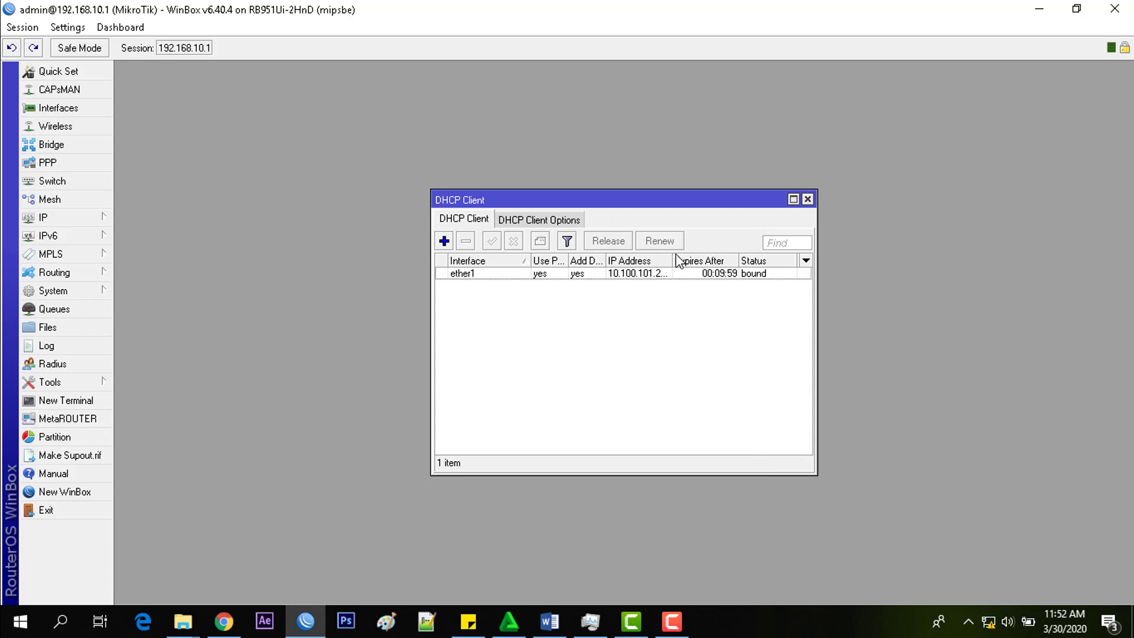
Widen the IP Address column of the DHCP client list, review the ether1 entry's address and status, and close the list
drag(672, 255, 689, 256)
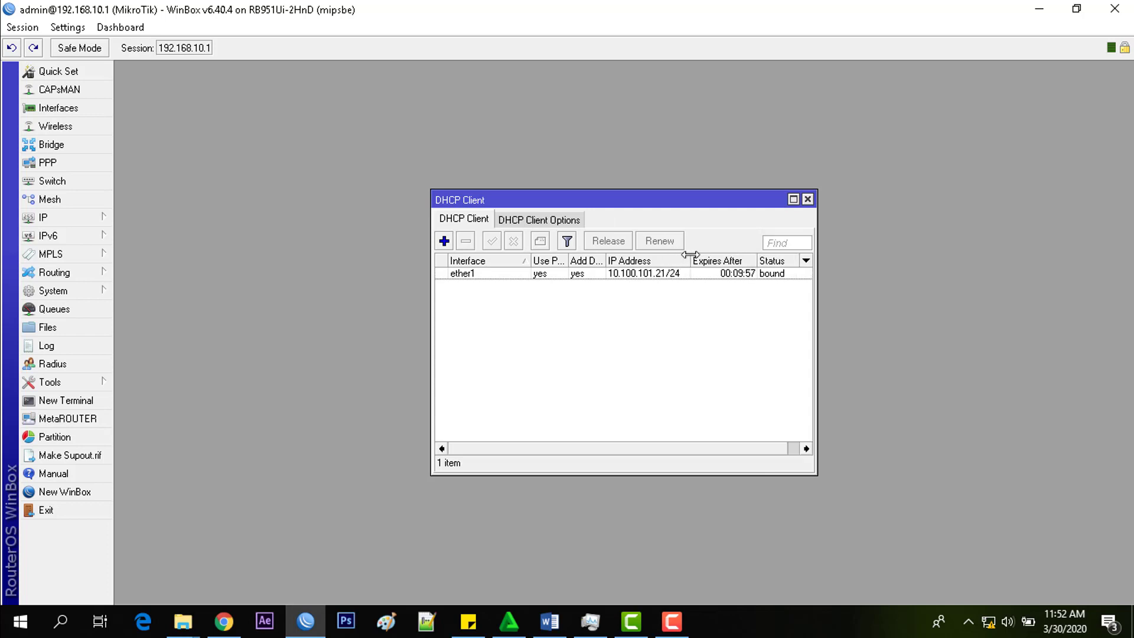
click(648, 276)
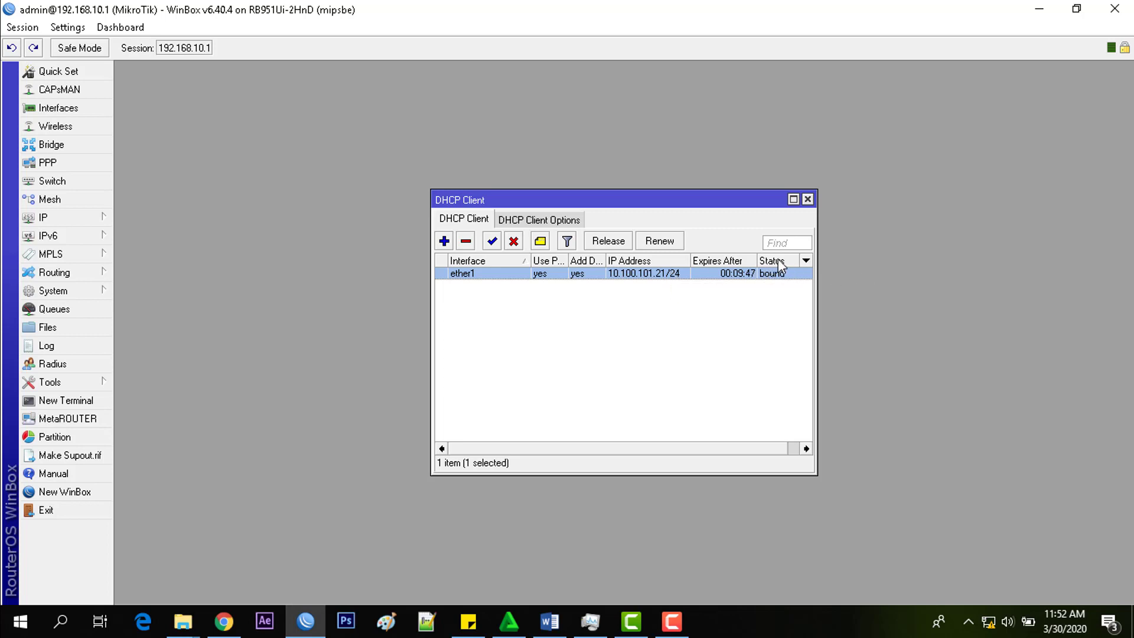
mouse_move(816, 274)
mouse_down()
mouse_move(853, 275)
mouse_move(794, 281)
mouse_move(813, 283)
mouse_up()
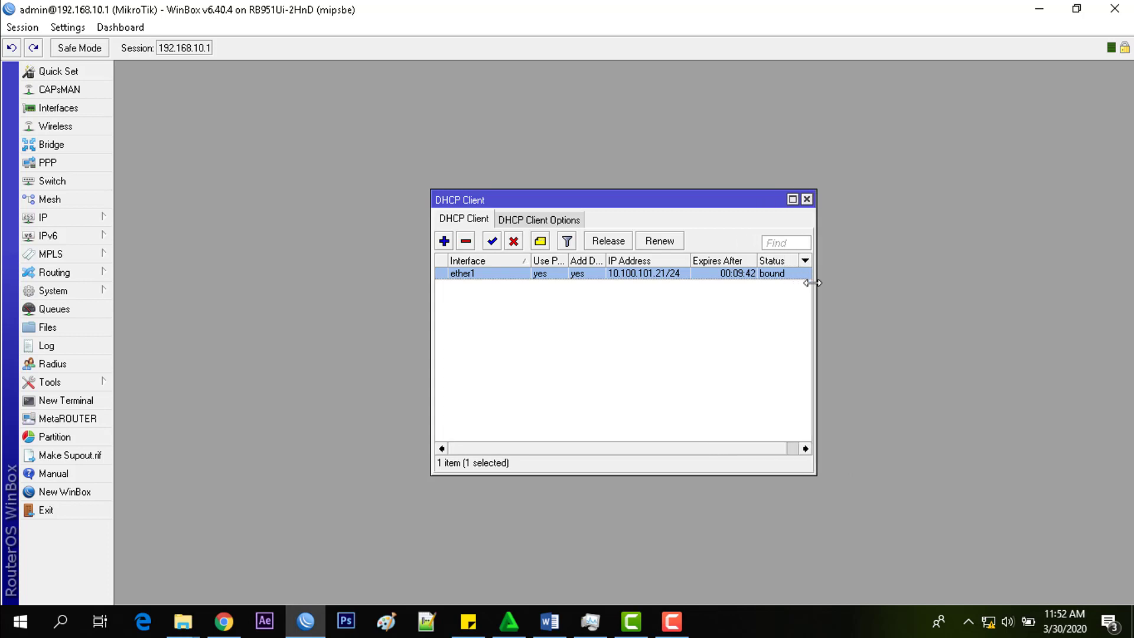
click(807, 199)
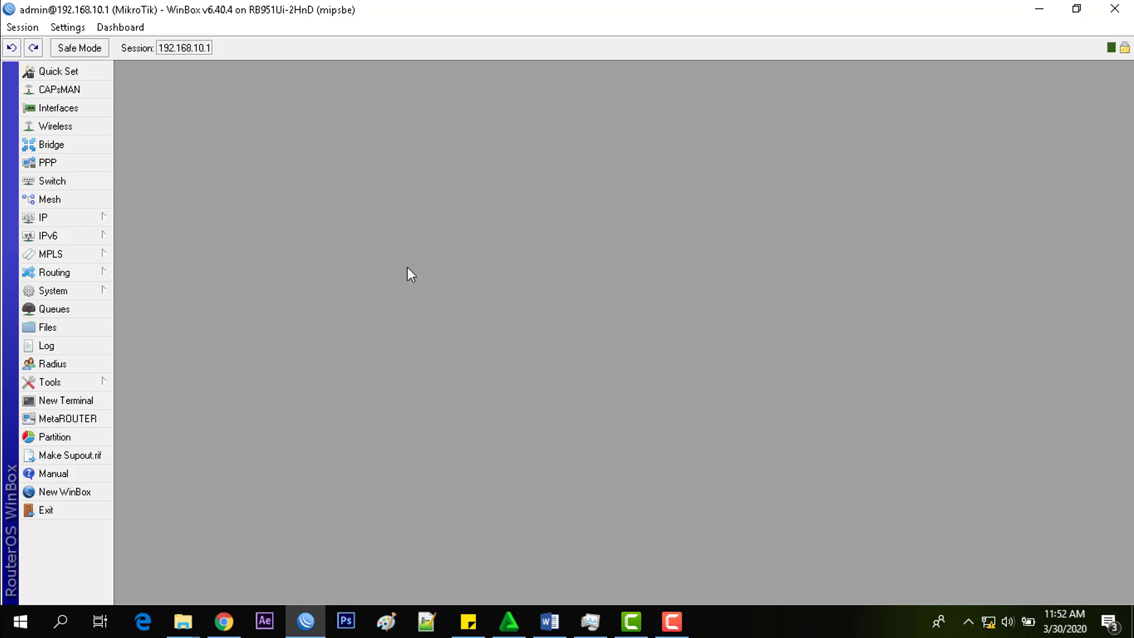
Open the router's address list, reposition it, and examine the dynamic address entry on ether1
click(107, 220)
mouse_move(63, 219)
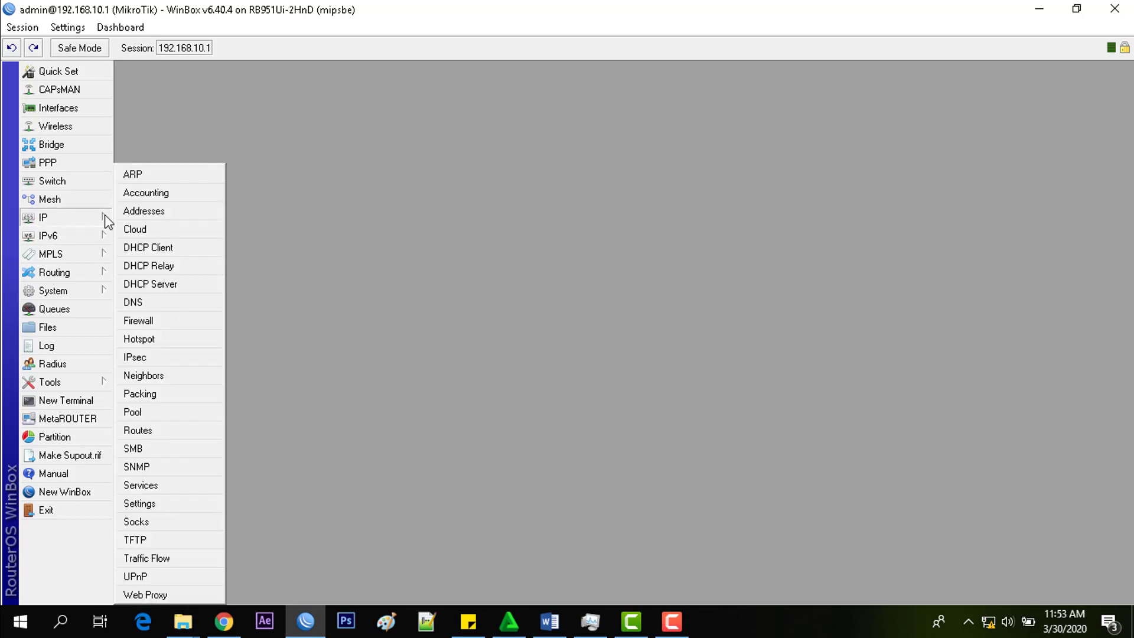
click(148, 213)
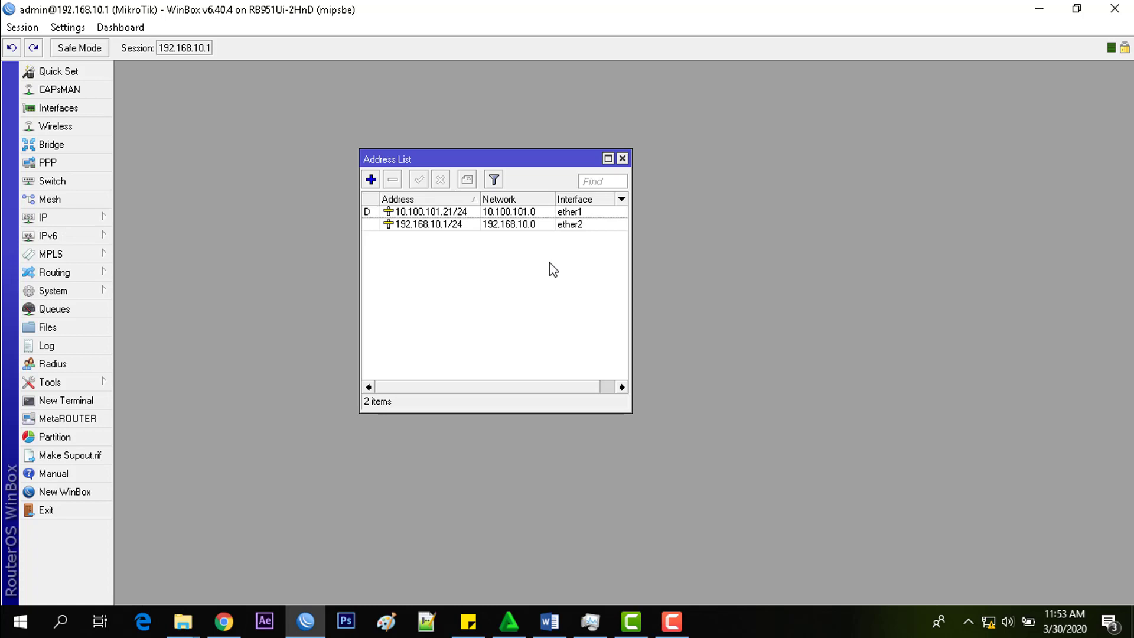
drag(554, 160, 571, 127)
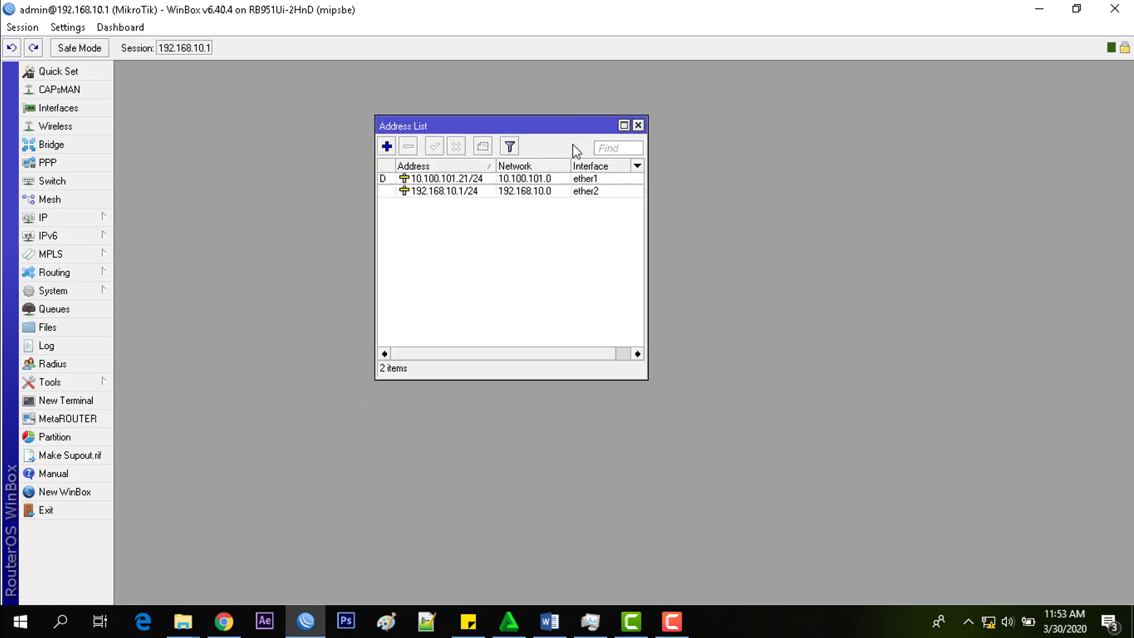
click(481, 183)
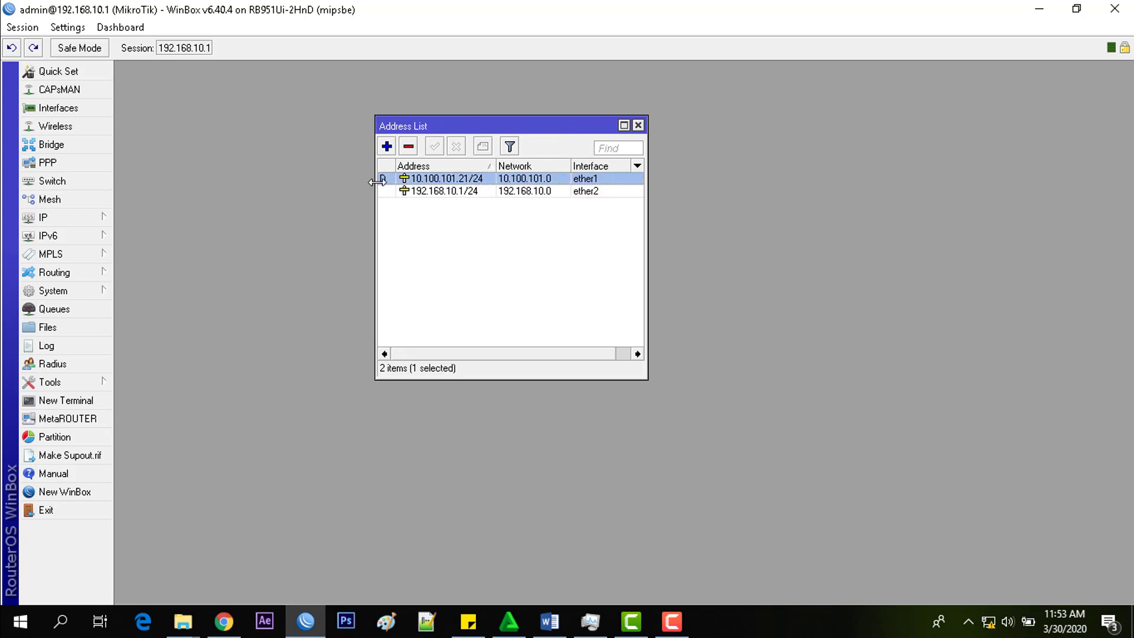
mouse_move(383, 180)
click(456, 229)
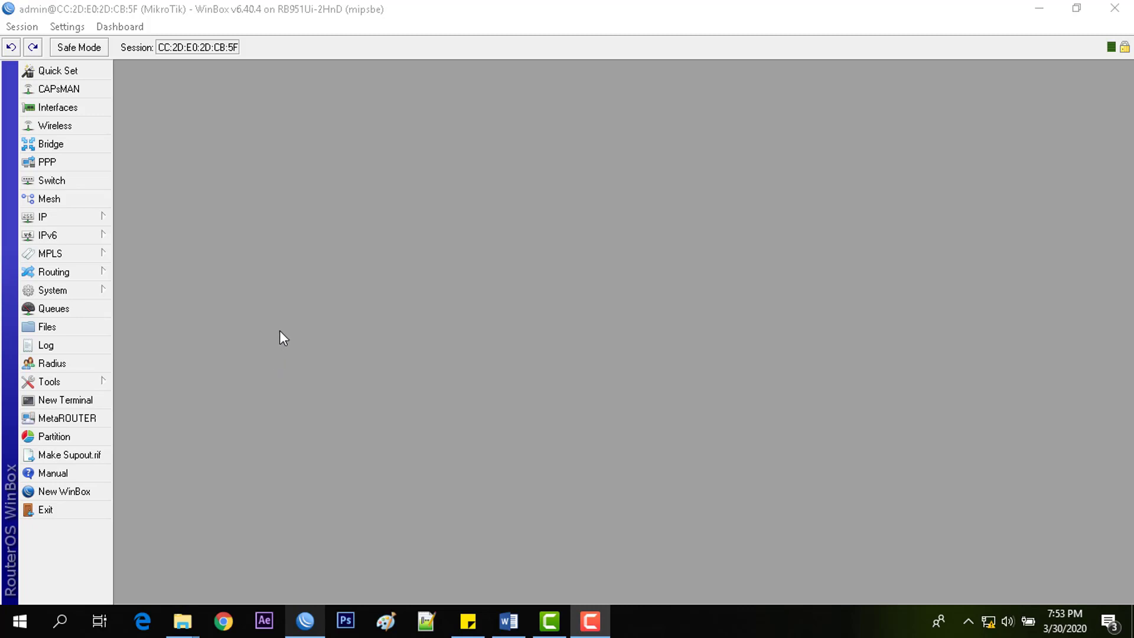
Add a firewall NAT rule with chain srcnat and action masquerade, review it in the rule list, and close the firewall window
click(68, 218)
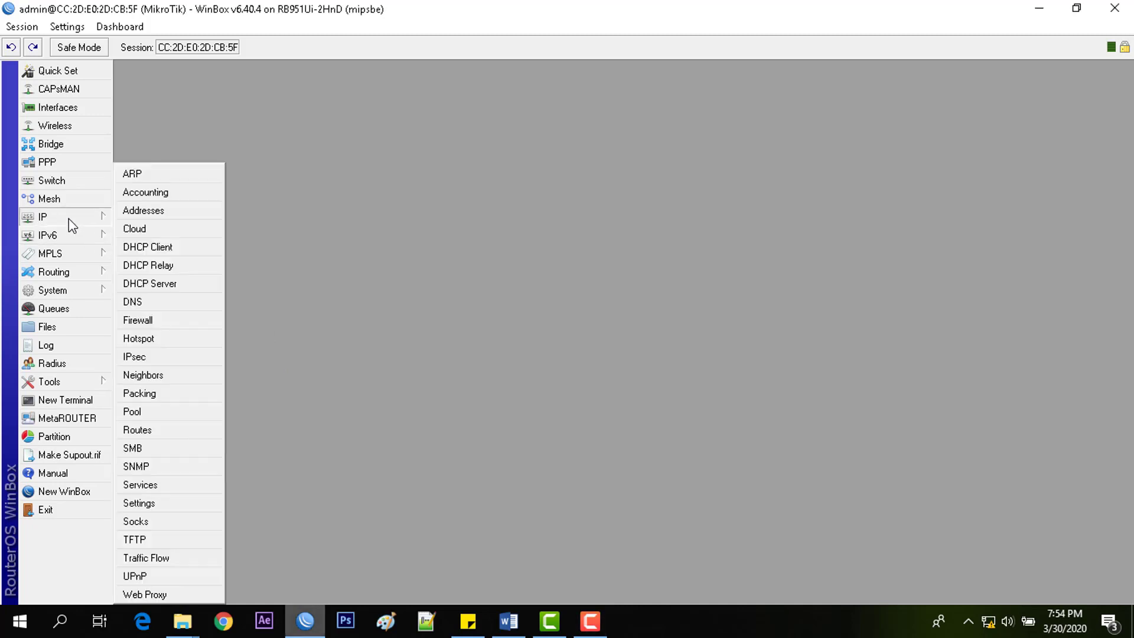
click(139, 320)
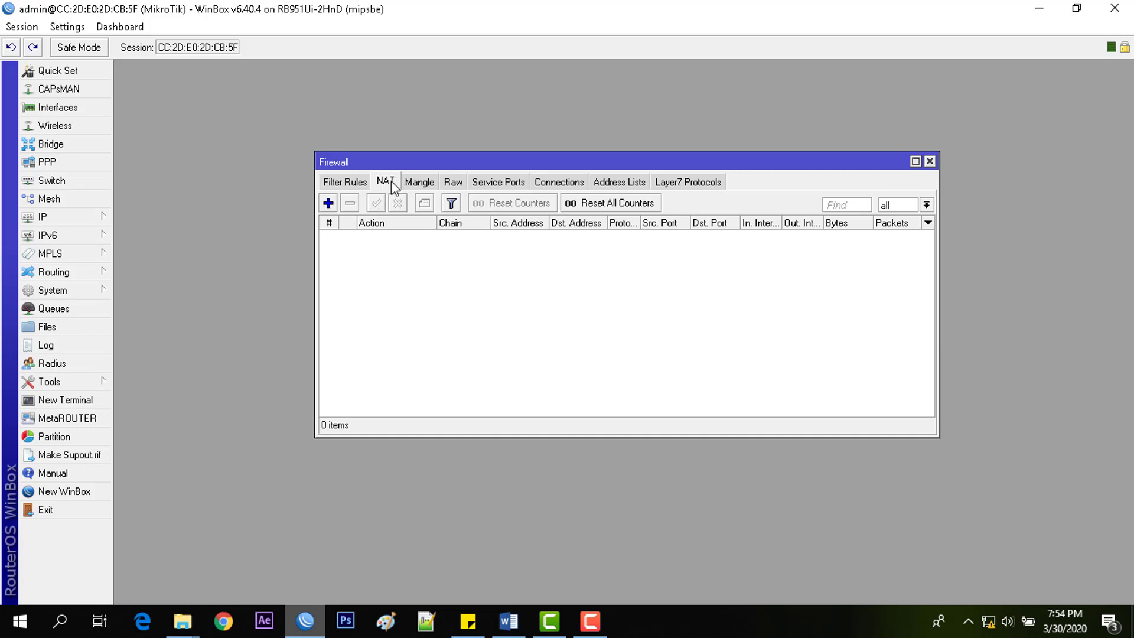
click(329, 204)
click(508, 92)
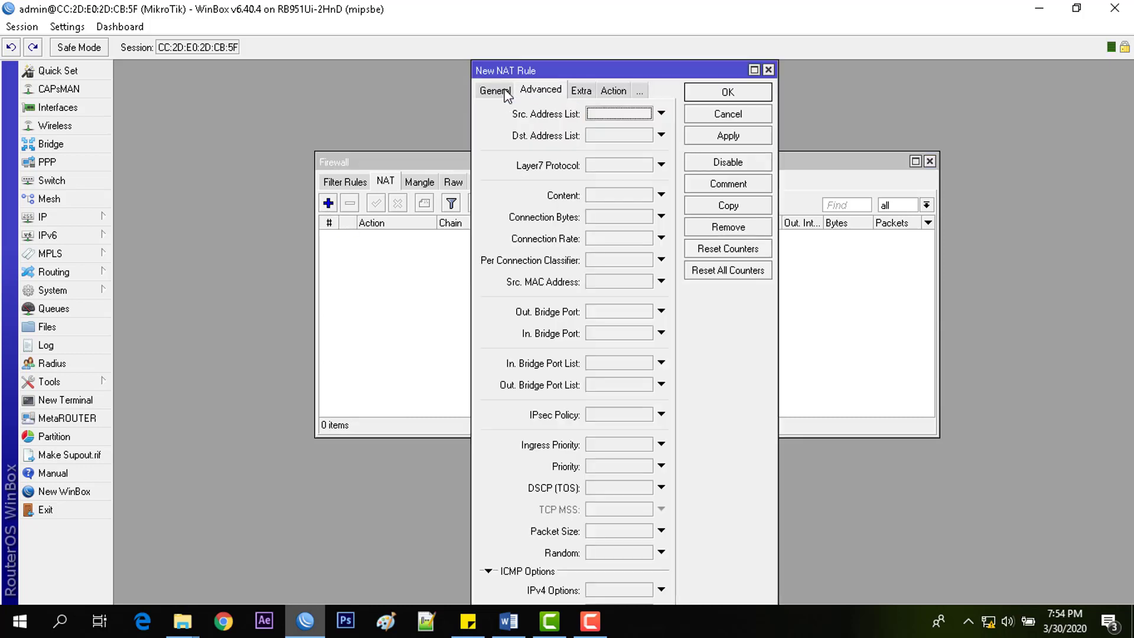
click(505, 93)
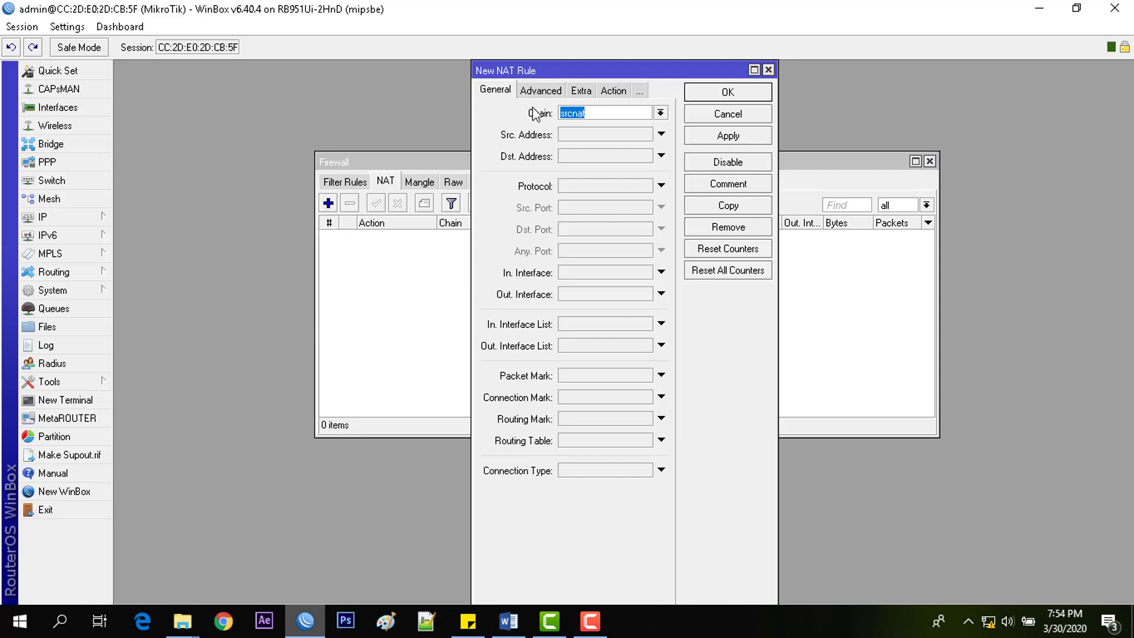
click(608, 92)
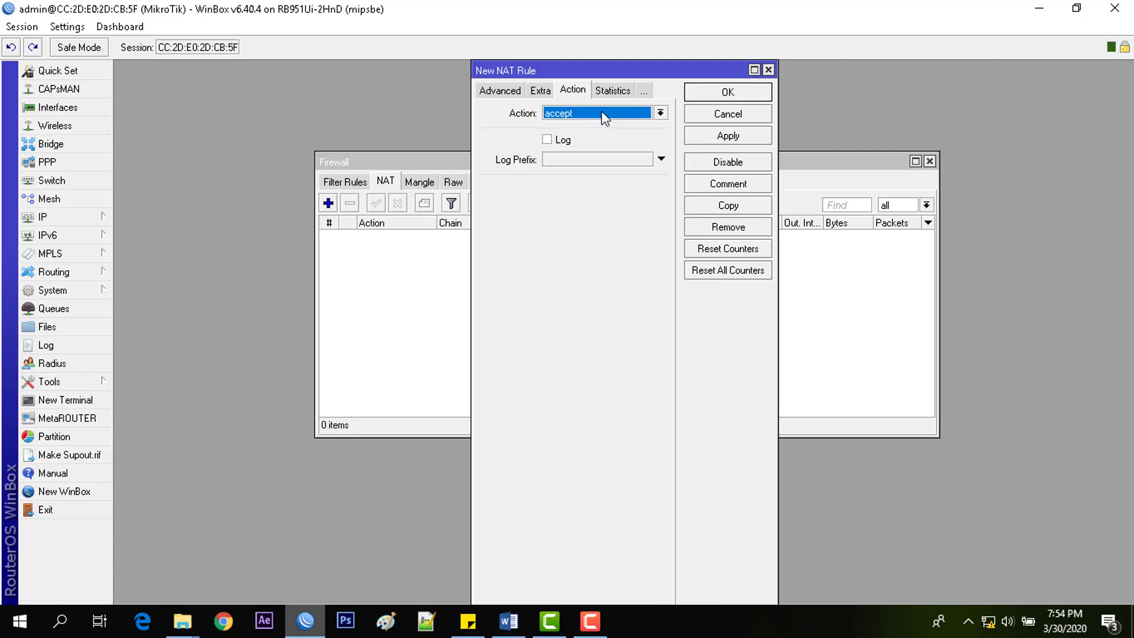
click(602, 112)
click(599, 191)
click(712, 139)
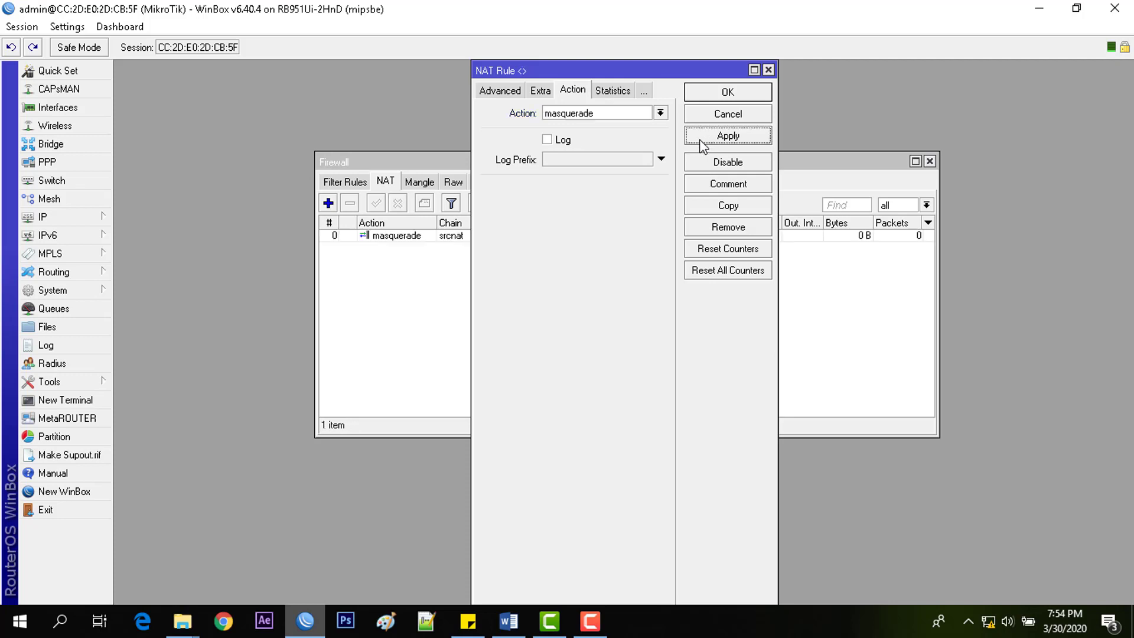
click(715, 93)
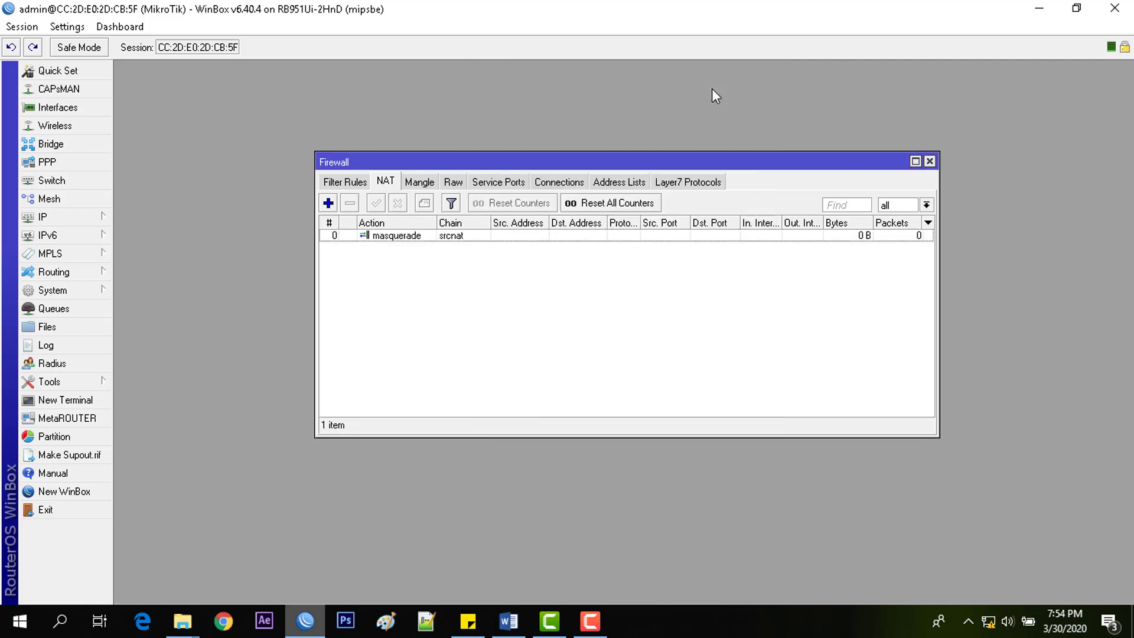
click(420, 240)
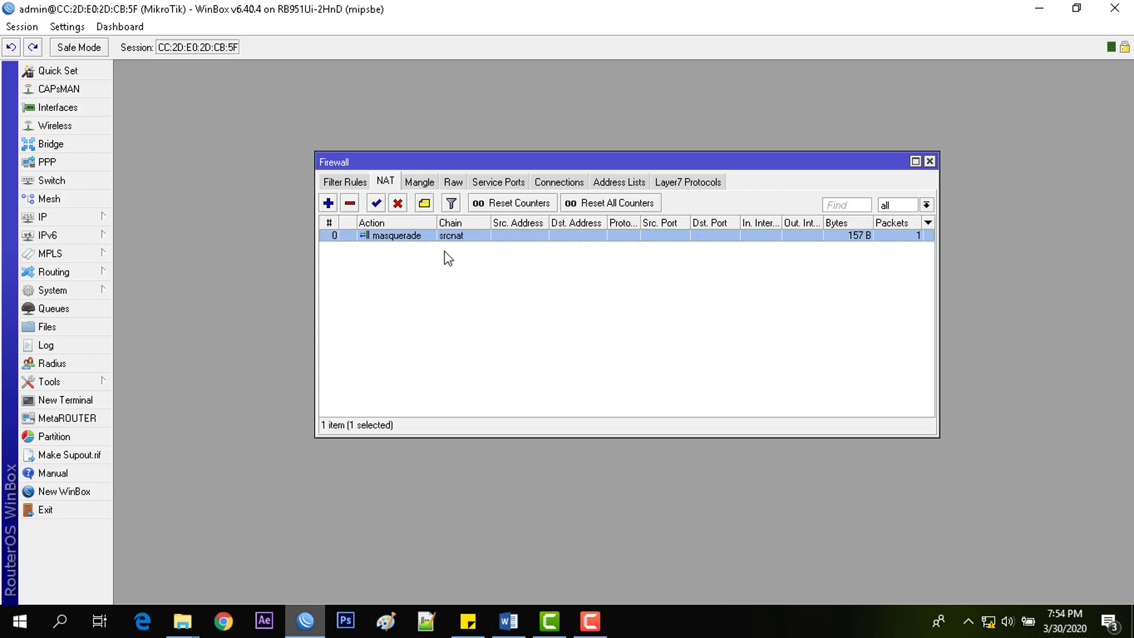
click(929, 161)
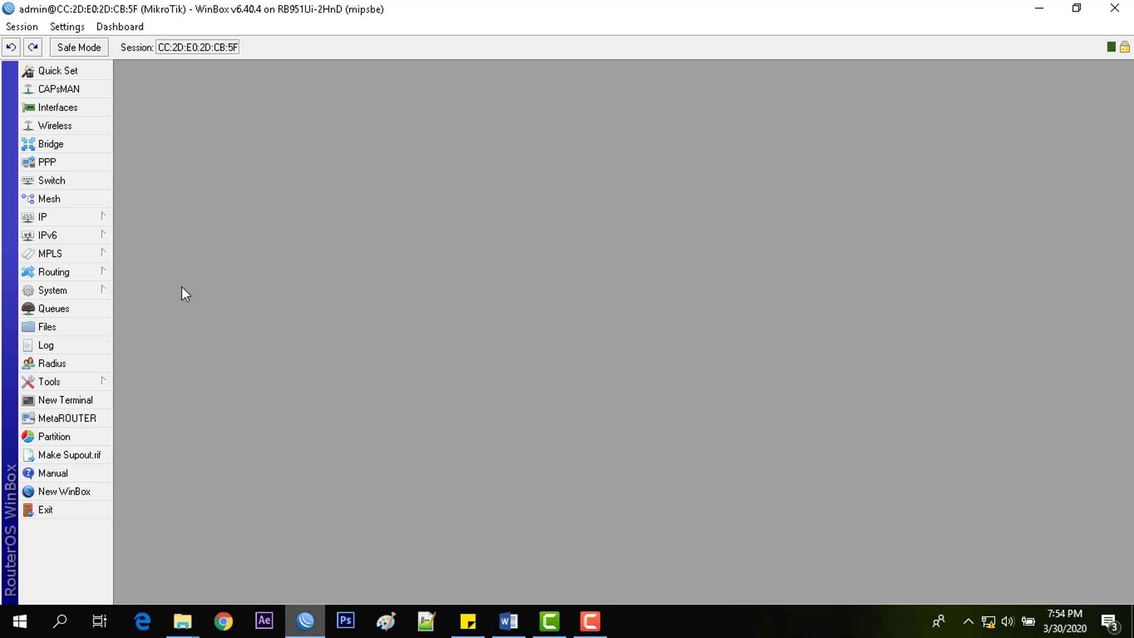
Run DHCP Setup on interface ether2, accepting the address space 192.168.10.0/24 and the gateway 192.168.10.1
click(72, 224)
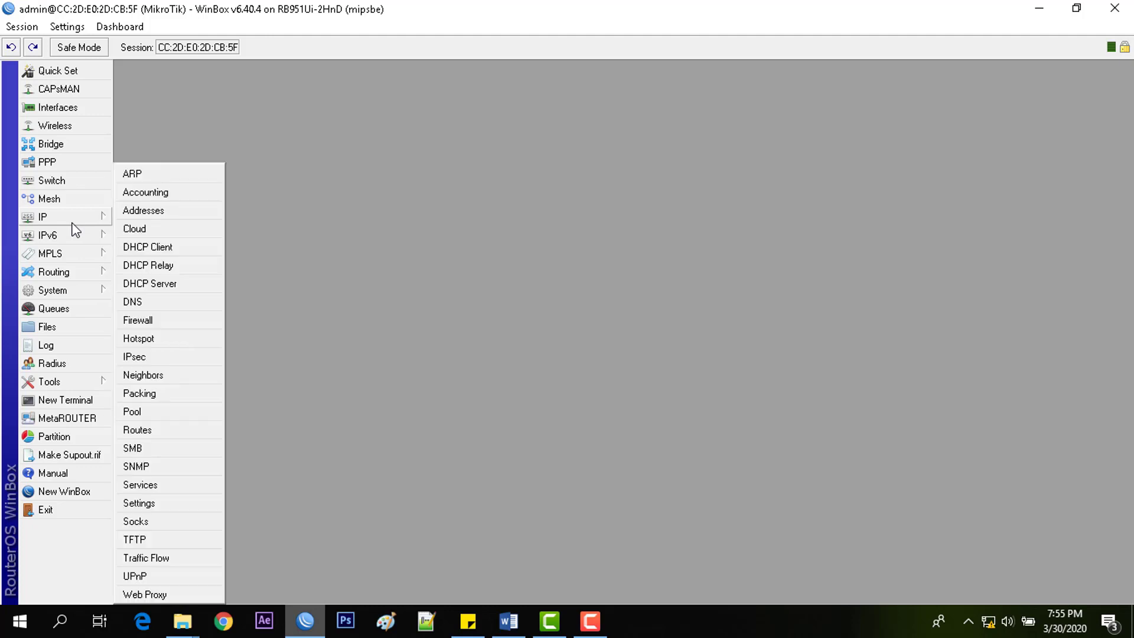
click(147, 285)
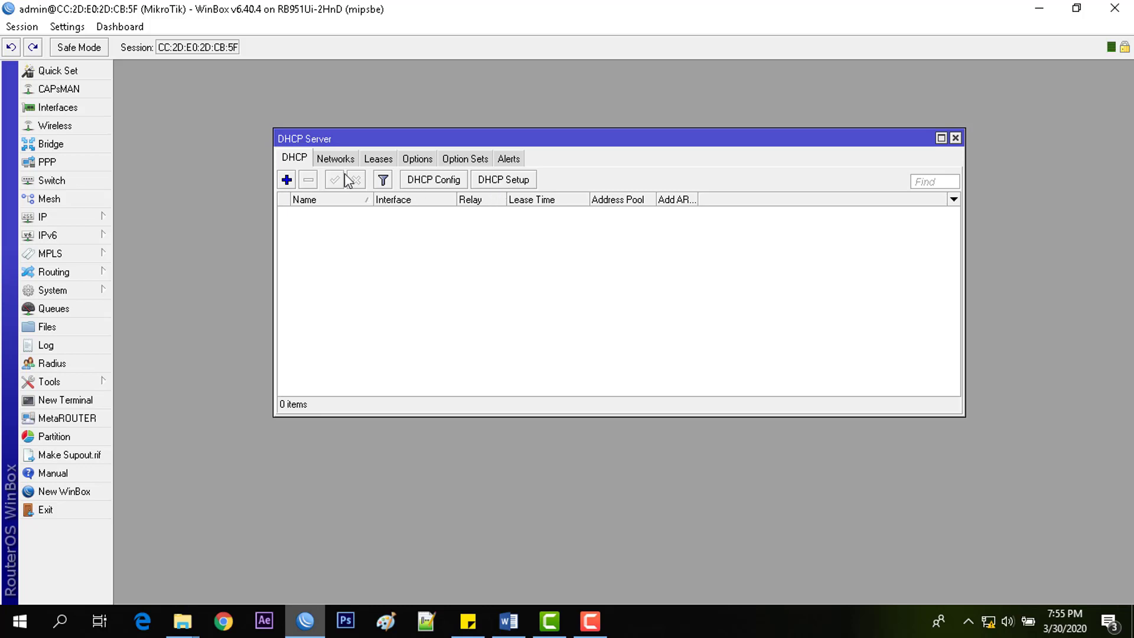
drag(369, 146, 376, 134)
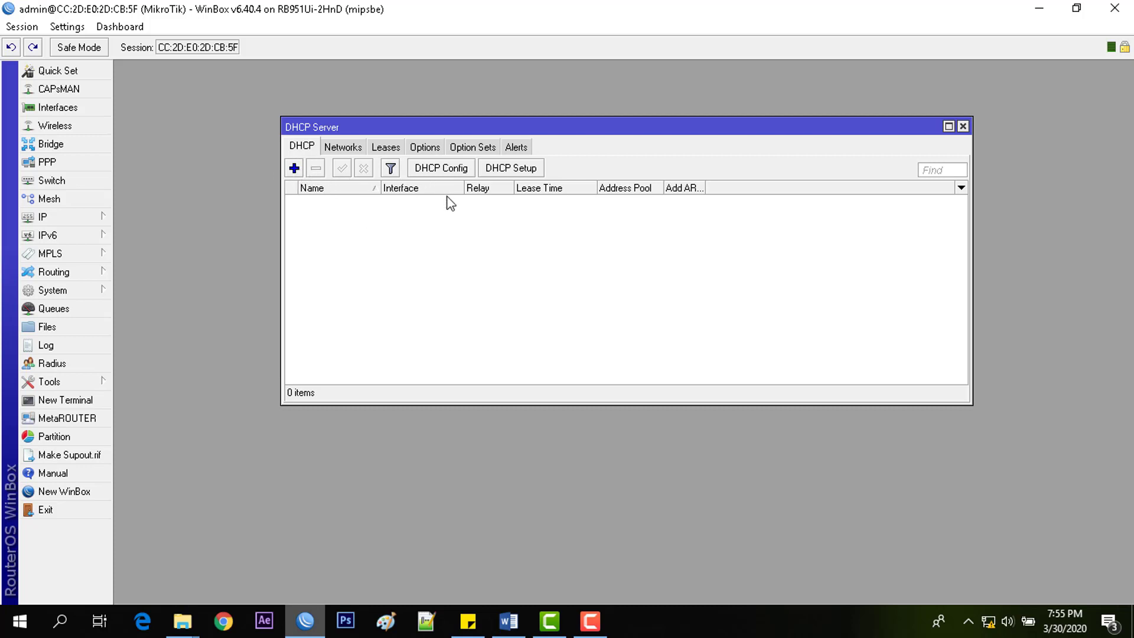
click(532, 170)
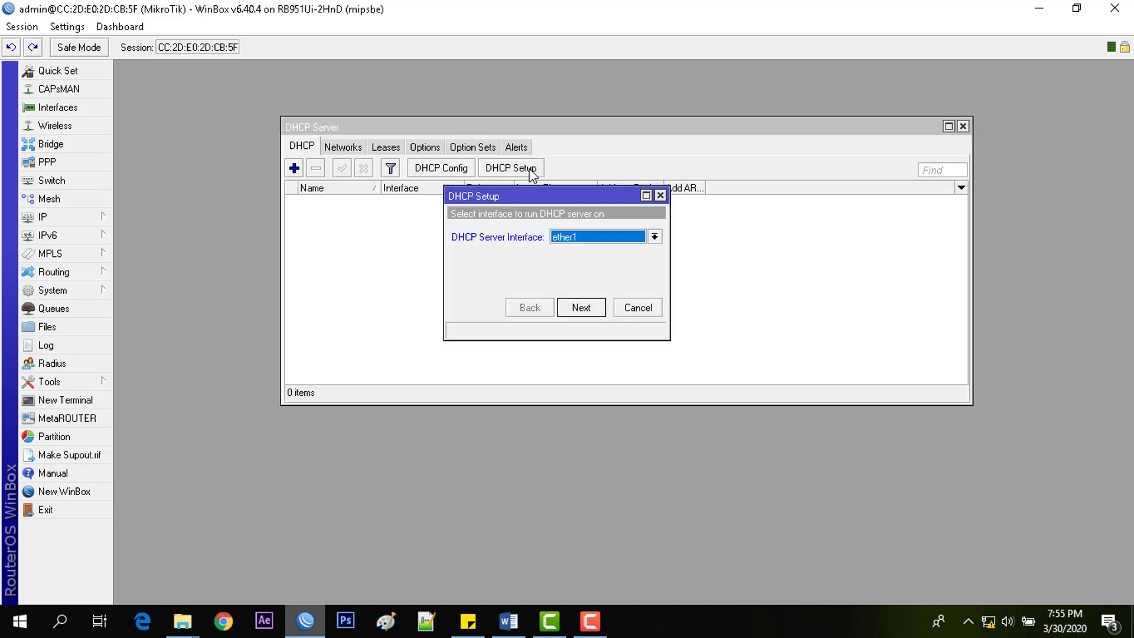
click(598, 240)
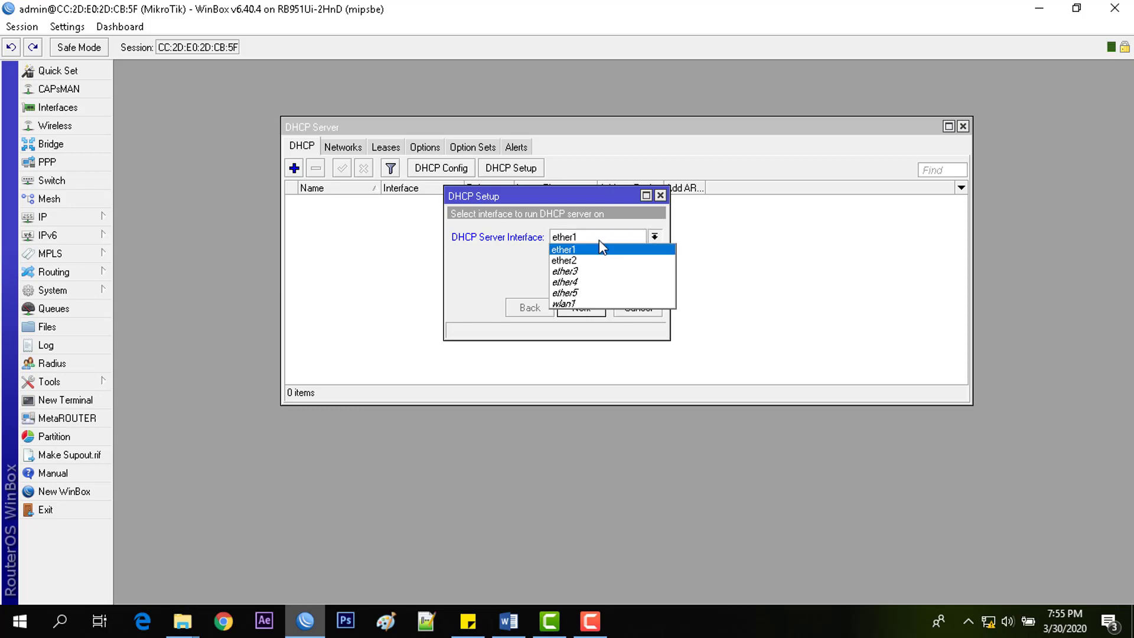
click(592, 261)
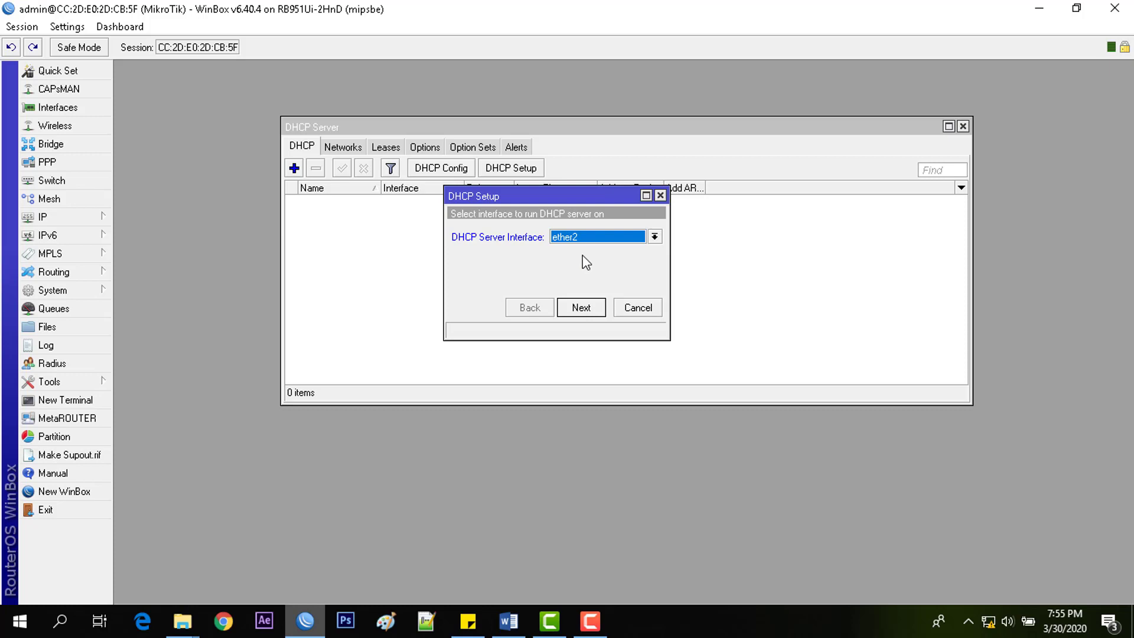
click(581, 307)
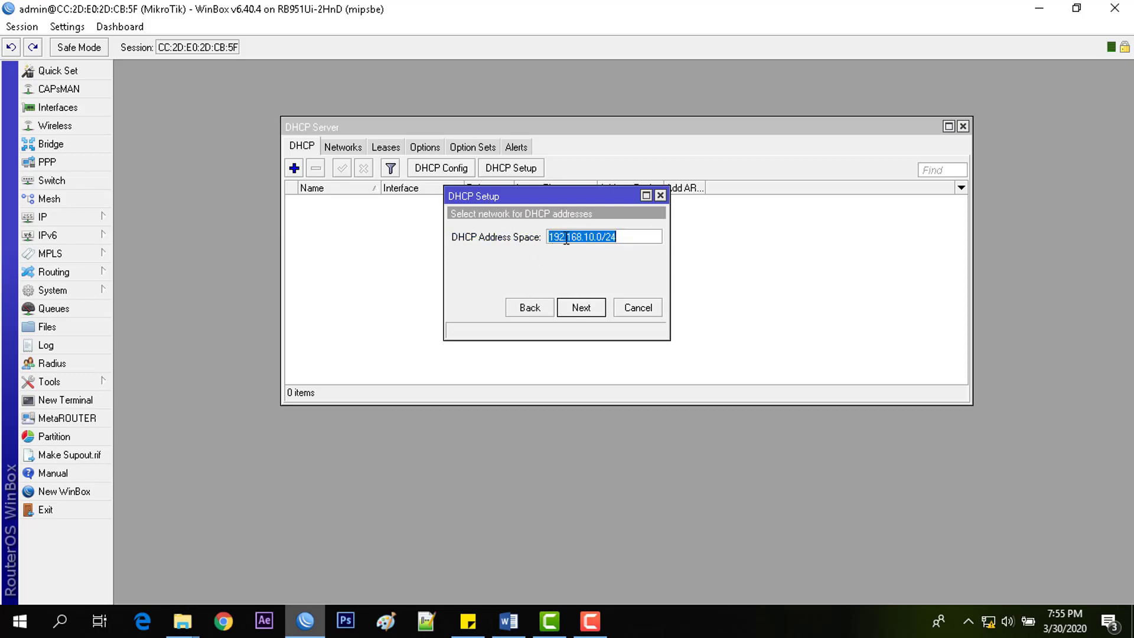
click(590, 307)
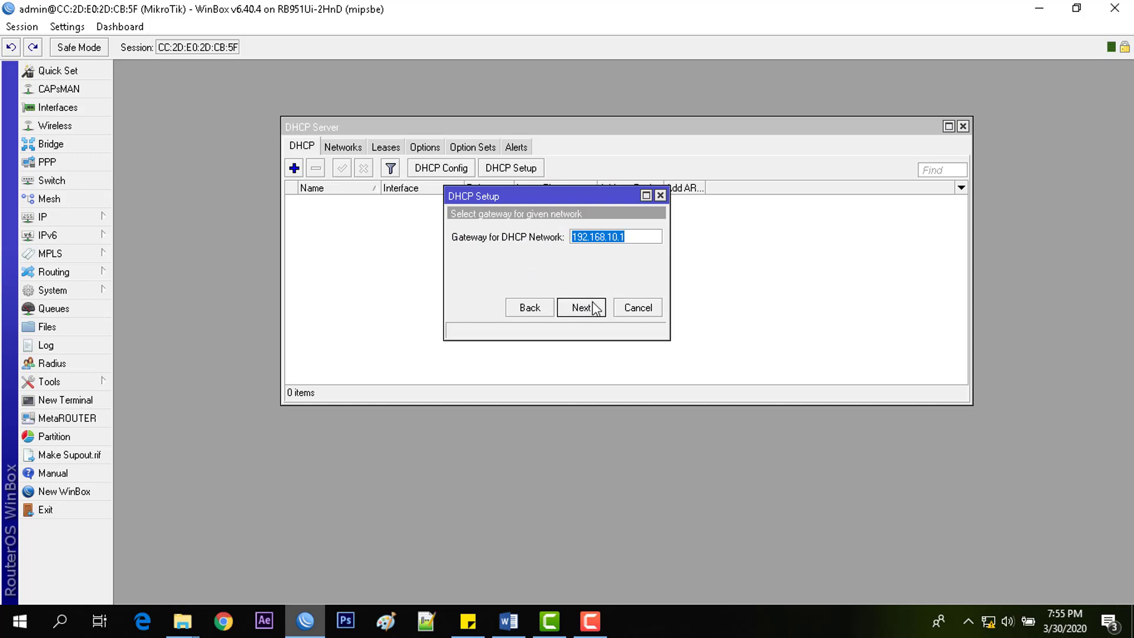
click(592, 307)
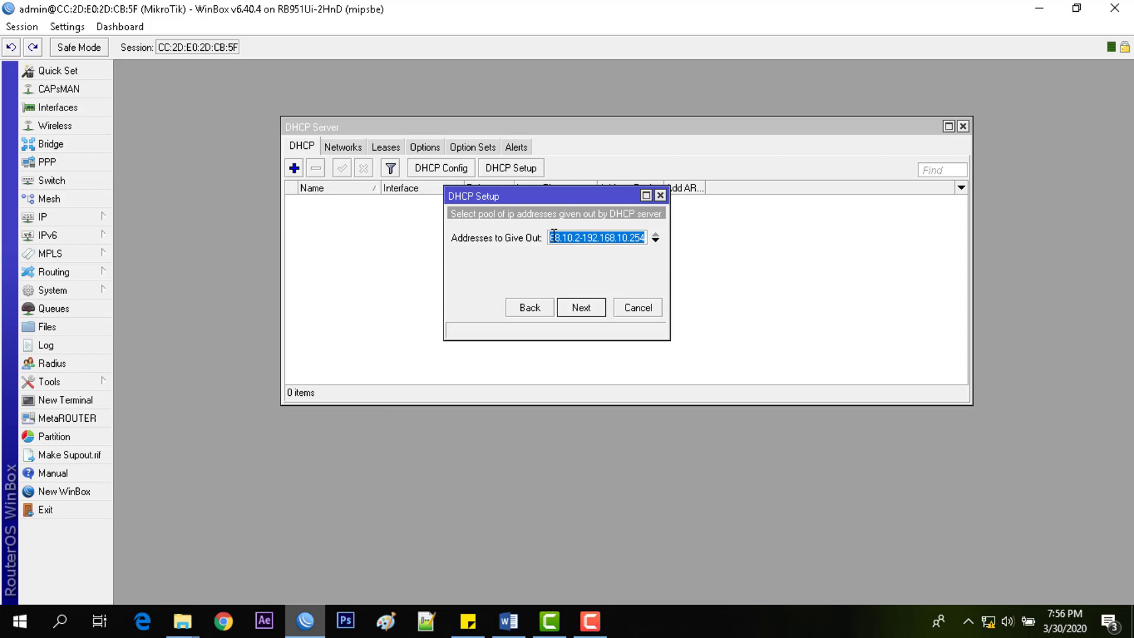
Inspect the full range of addresses to give out and check it against the ether2 entry in the router's address list
drag(554, 236, 532, 239)
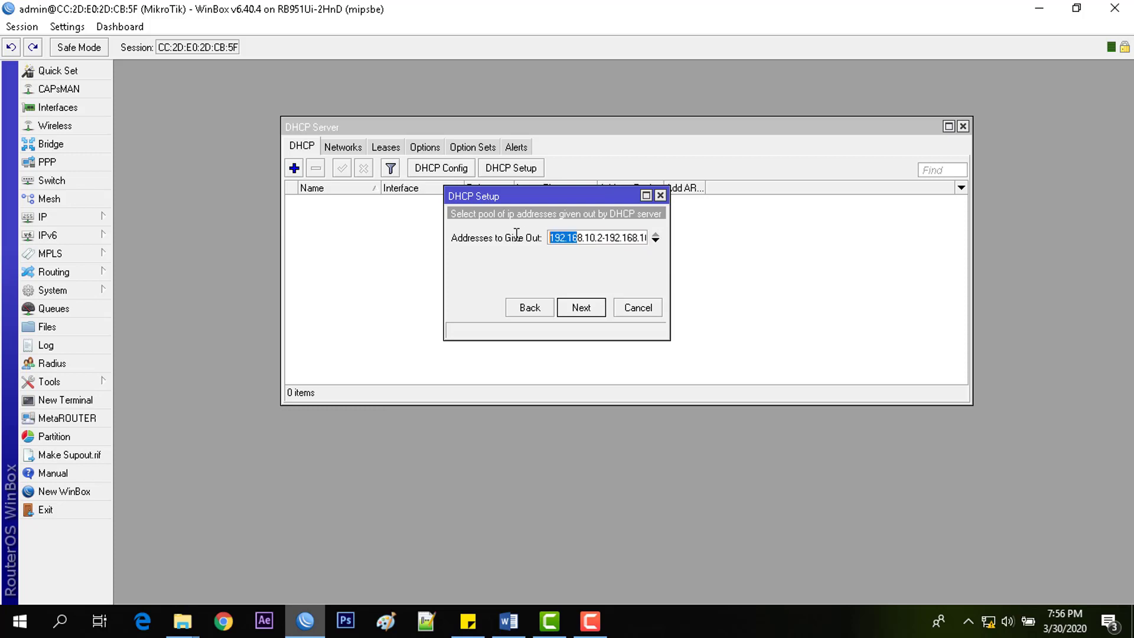
click(596, 239)
key(Right)
key(Right)
key(Right)
key(Right)
key(Right)
key(Right)
key(Right)
key(Right)
key(Right)
key(Right)
key(Right)
key(Right)
key(Right)
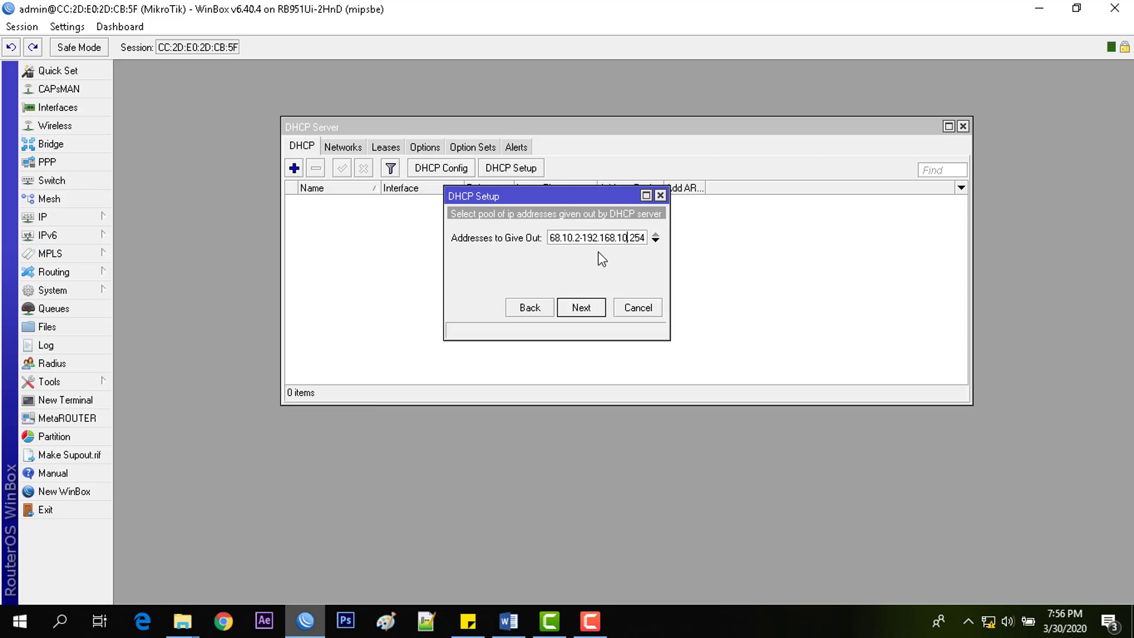
key(Right)
key(Left)
key(Left)
key(Left)
key(Left)
key(Left)
key(Left)
key(Left)
key(Left)
key(Left)
key(Left)
key(Left)
key(Left)
key(Left)
key(Left)
key(Left)
key(Left)
key(Left)
key(Left)
key(Right)
key(Right)
key(Right)
key(Right)
key(Right)
key(Right)
key(Right)
key(Right)
key(Right)
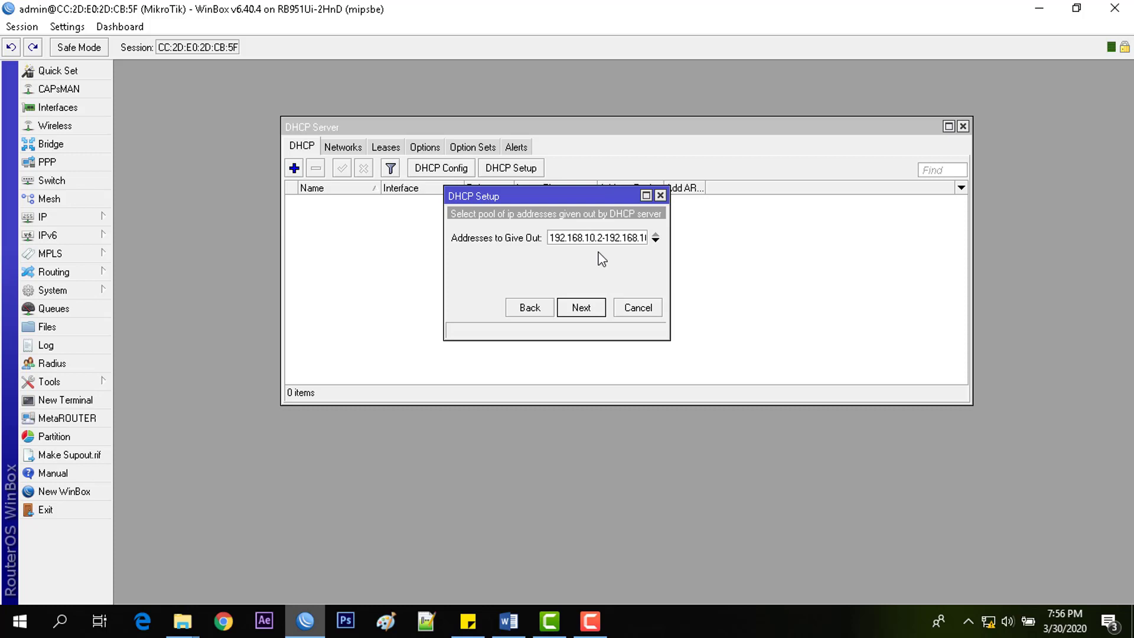
key(Right)
key(Right)
click(43, 217)
click(142, 216)
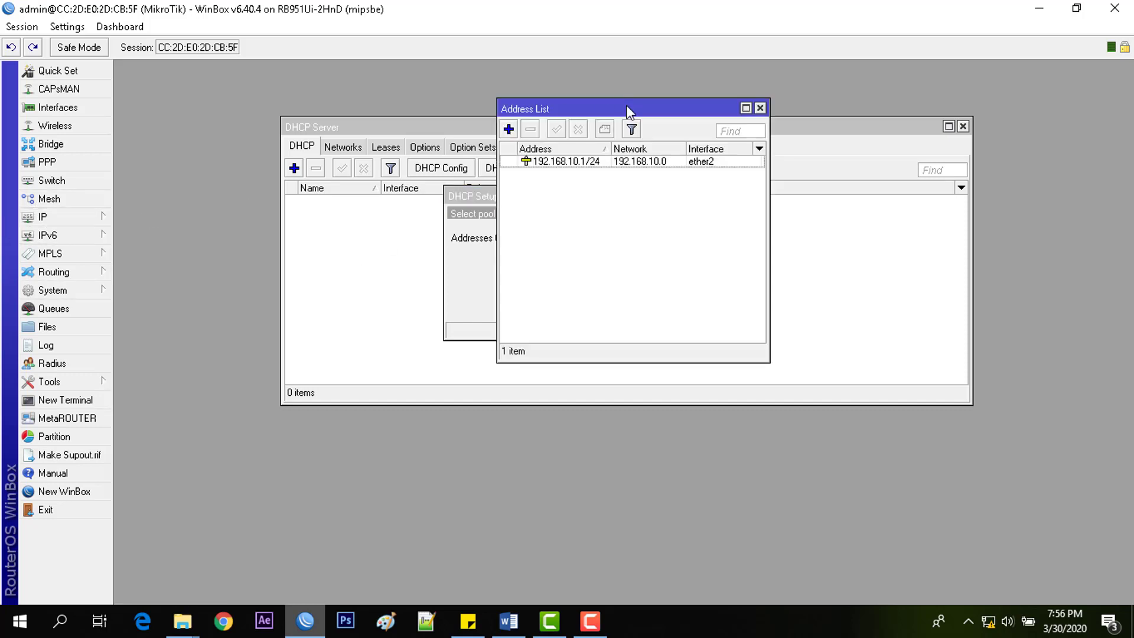
click(760, 108)
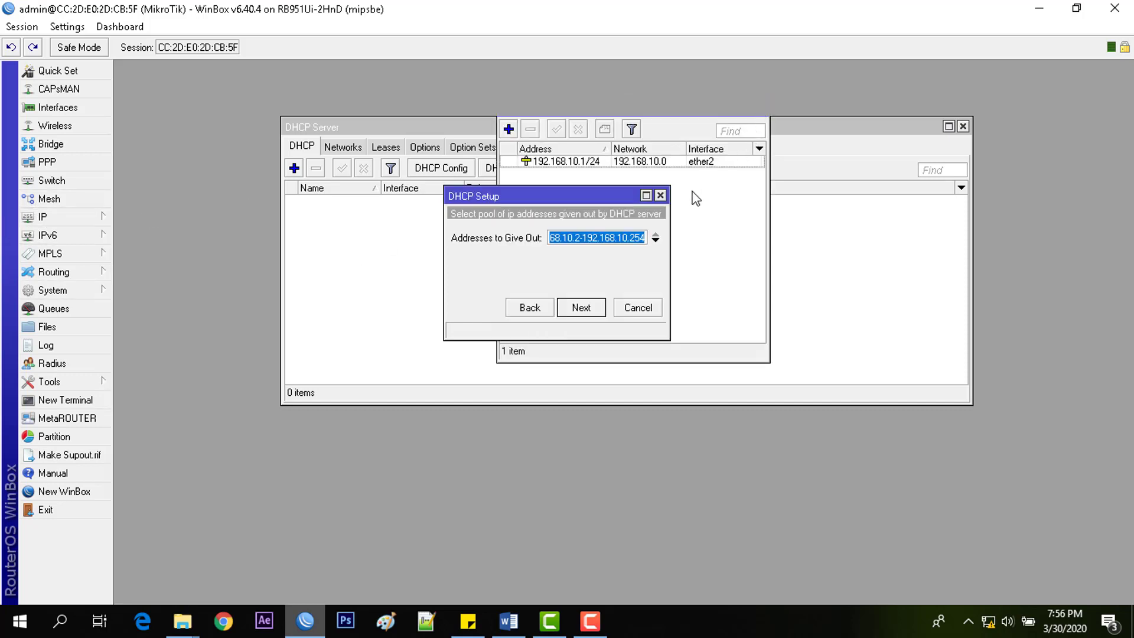
Edit the starting address of the DHCP pool, entering 102, and set the DNS server to 8.8.8.8
click(580, 241)
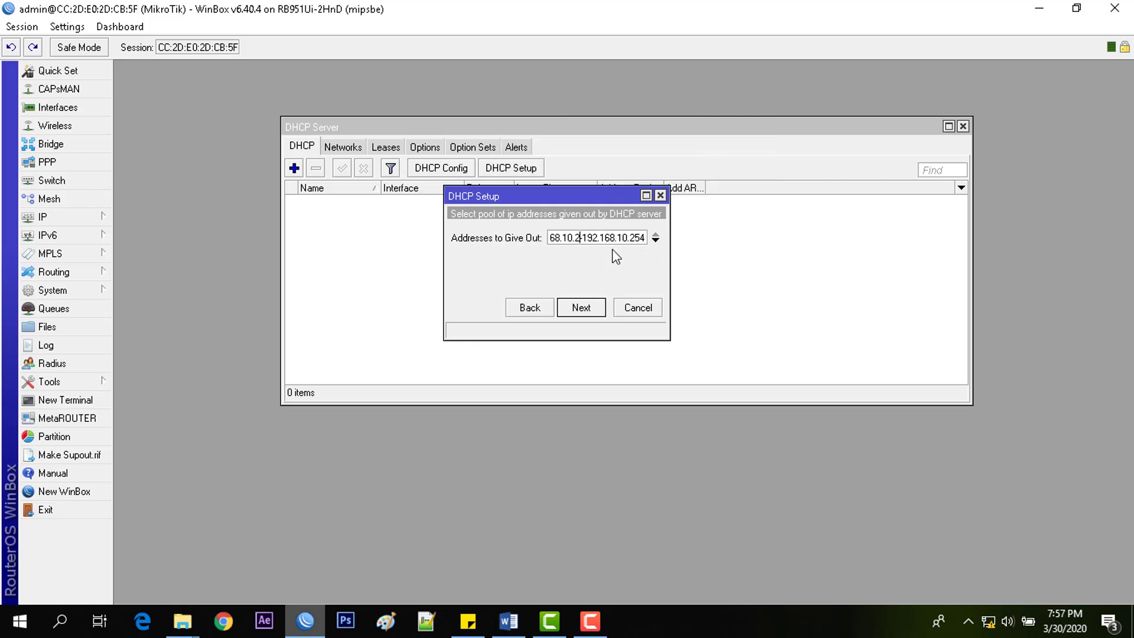
text(-)
key(BackSpace)
key(BackSpace)
key(BackSpace)
text(102)
click(582, 308)
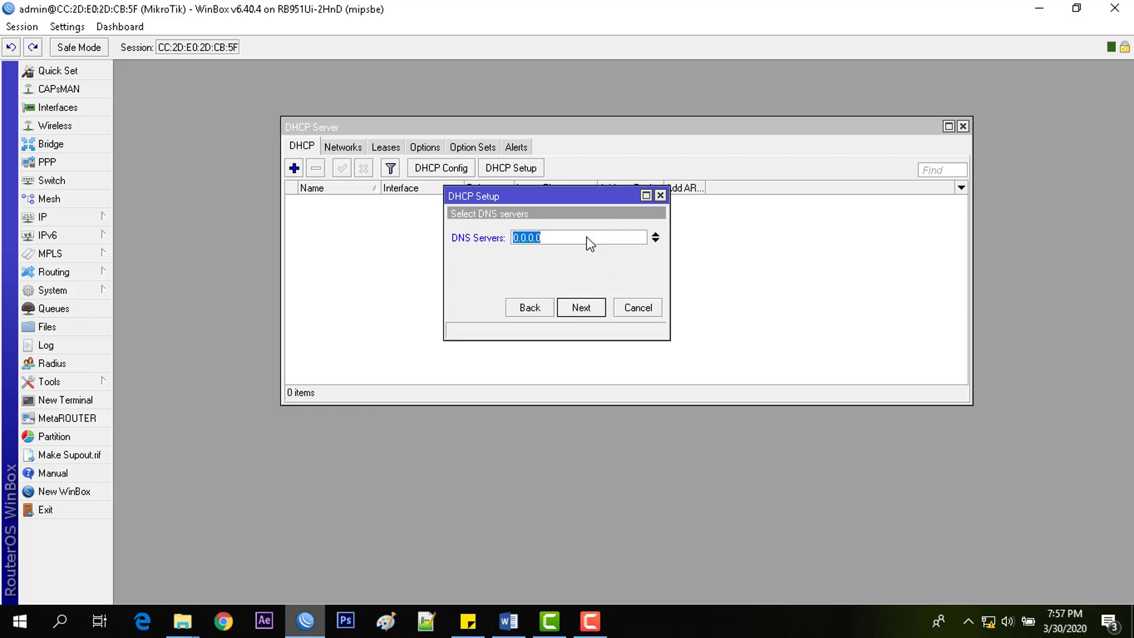
text(8.8.8.8)
click(595, 307)
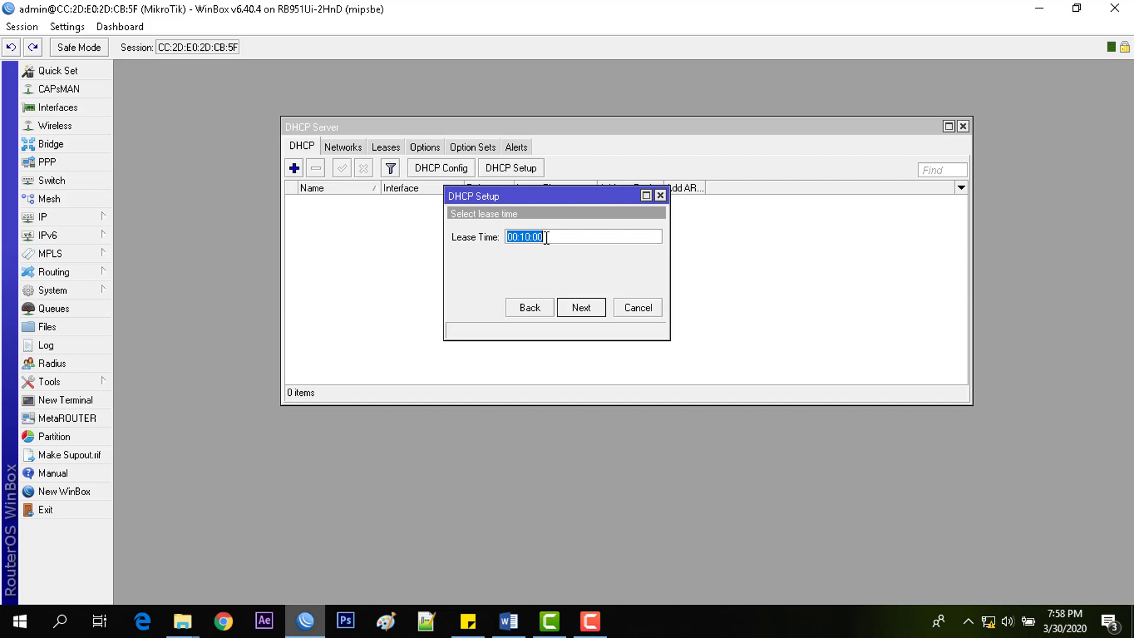
Accept the lease time of 00:10:00 to complete the DHCP setup, dismiss the completion message, and close the DHCP Server window
click(548, 235)
drag(562, 239, 501, 241)
click(562, 234)
click(585, 308)
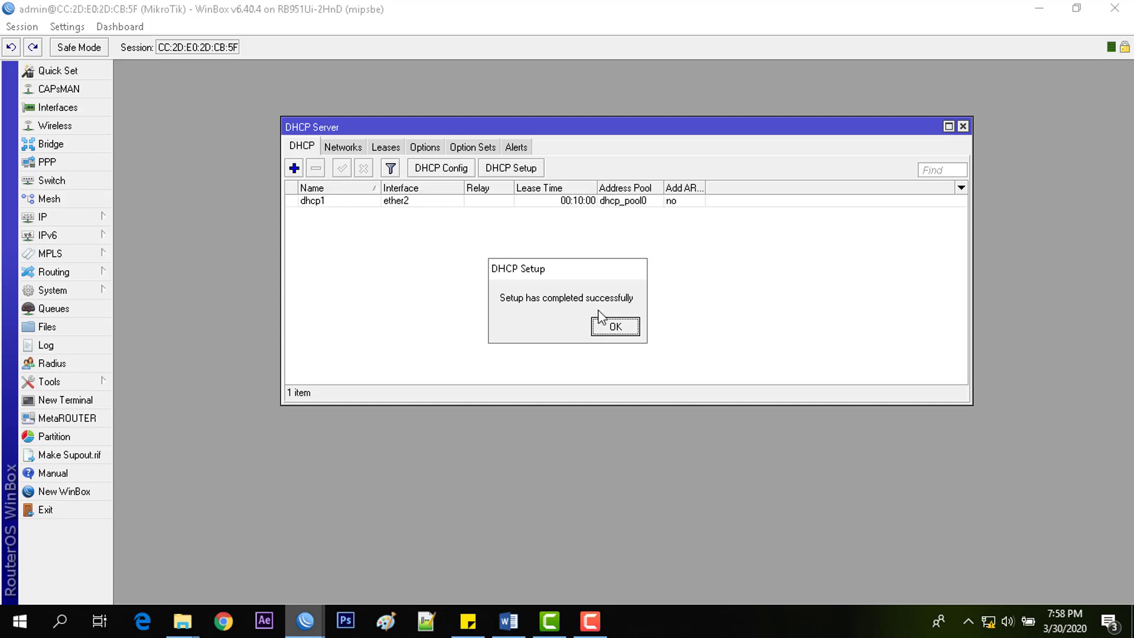
drag(576, 267, 574, 234)
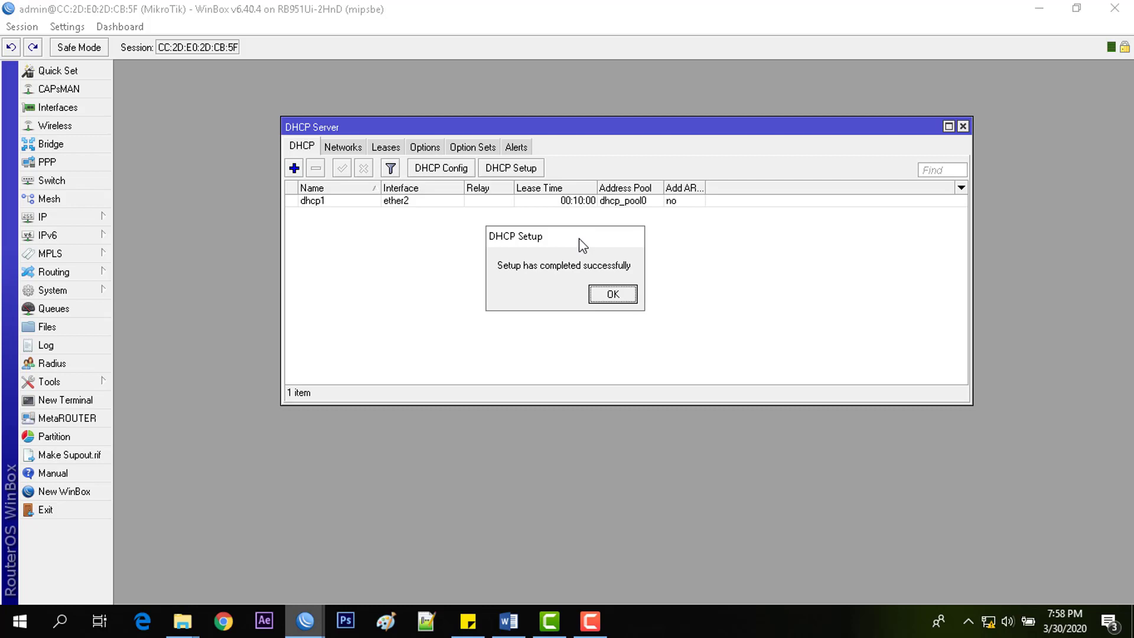
click(607, 295)
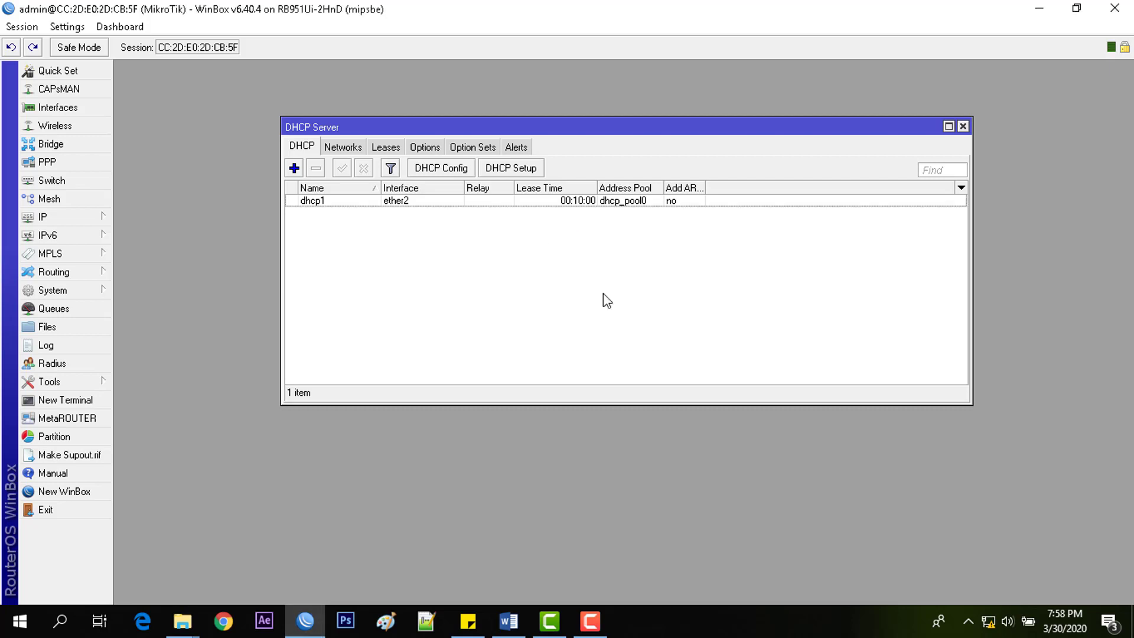
click(962, 127)
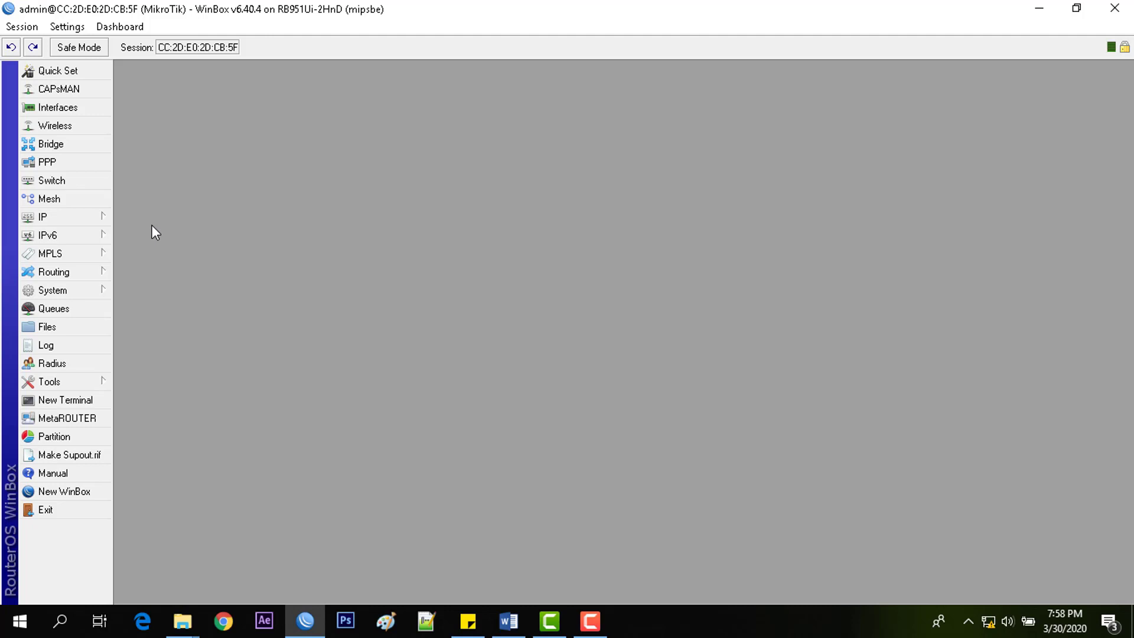
Set the router's DNS server to 8.8.8.8 in the IP DNS settings, apply it, and close the settings
click(101, 221)
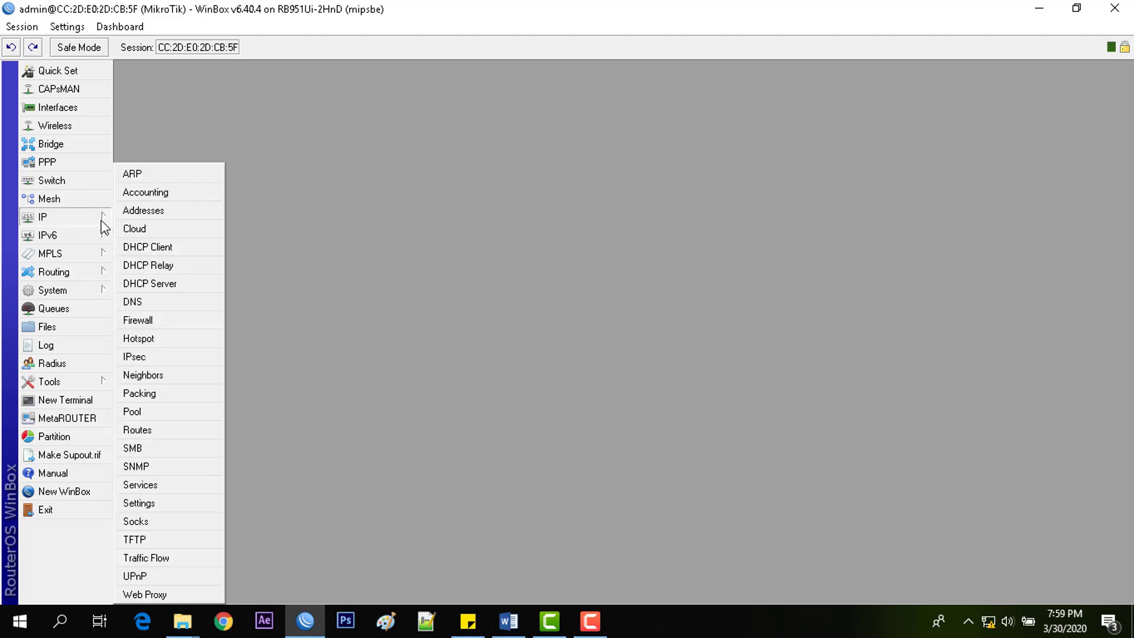
click(144, 302)
drag(653, 138, 543, 136)
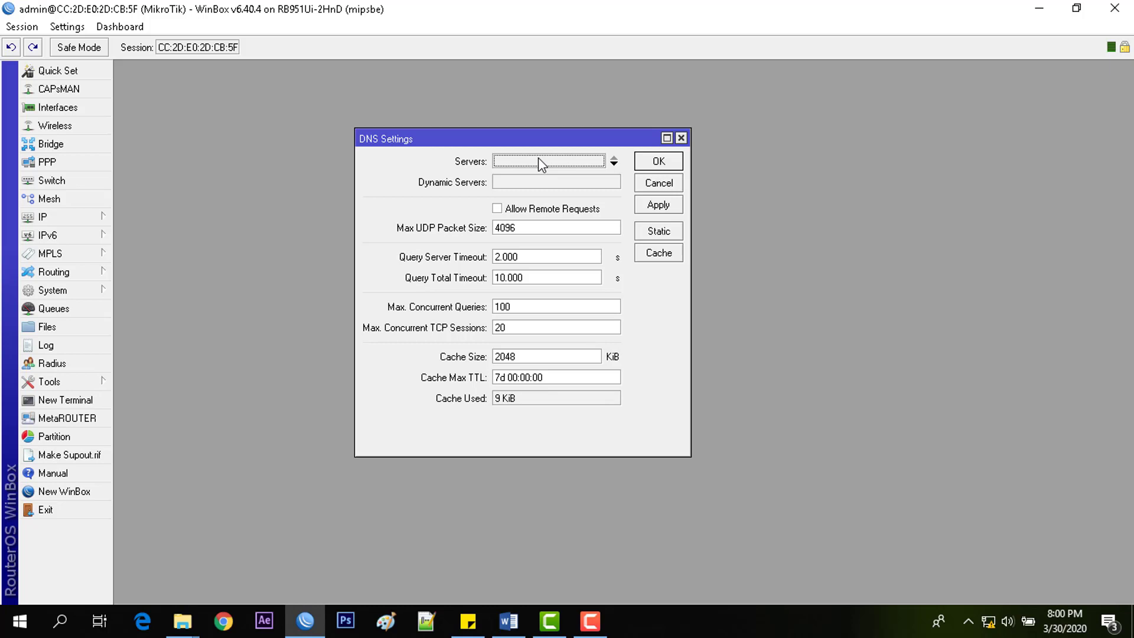
click(534, 159)
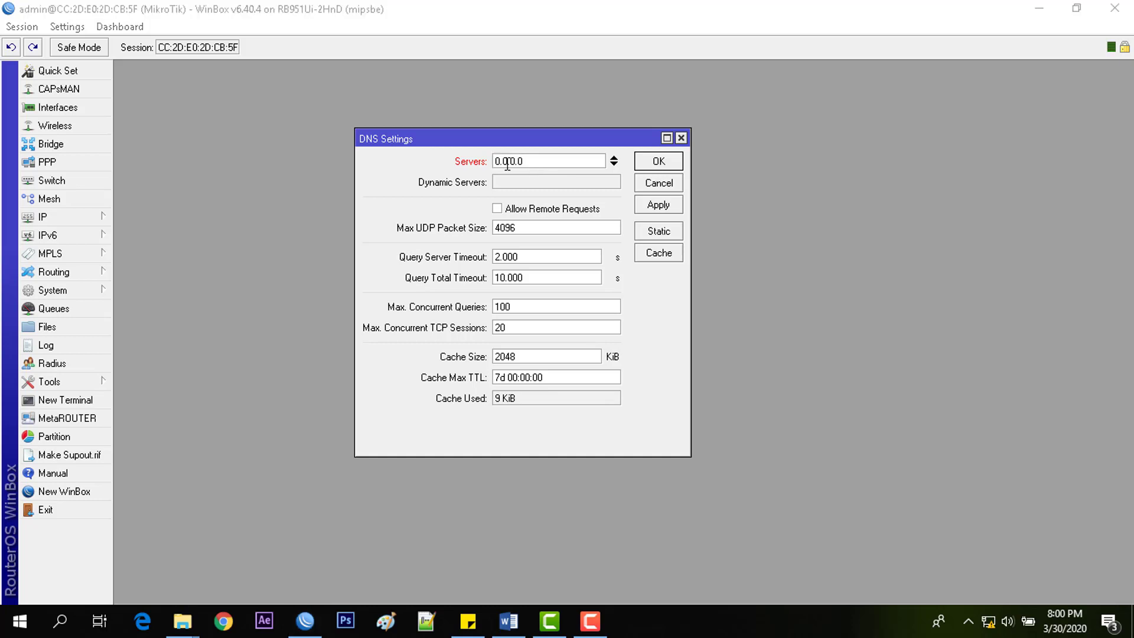
click(500, 163)
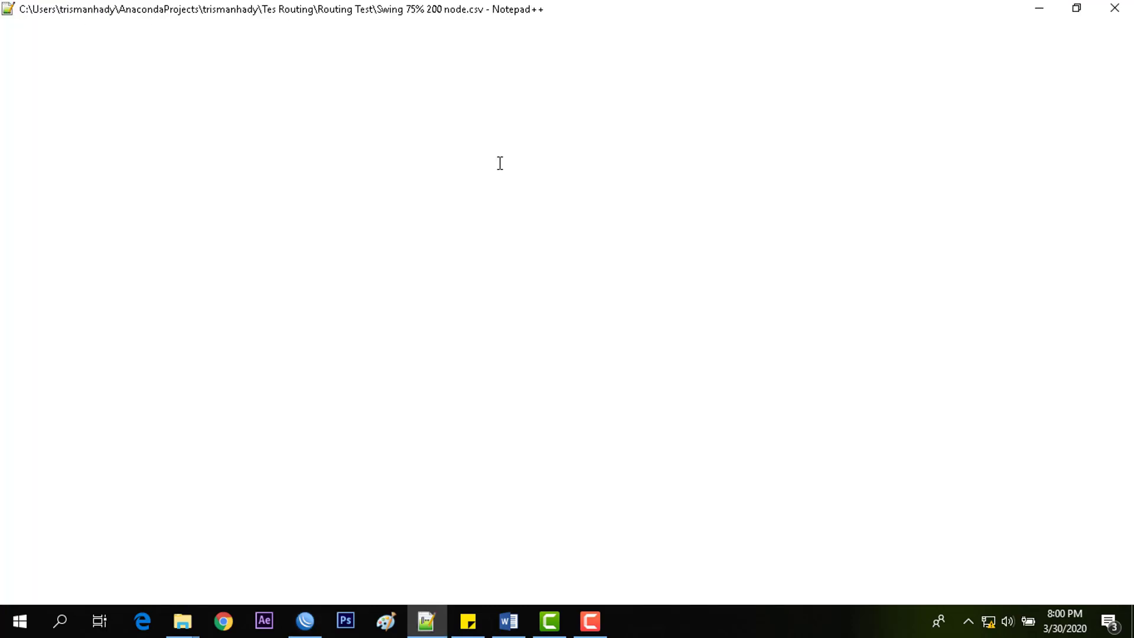
click(306, 623)
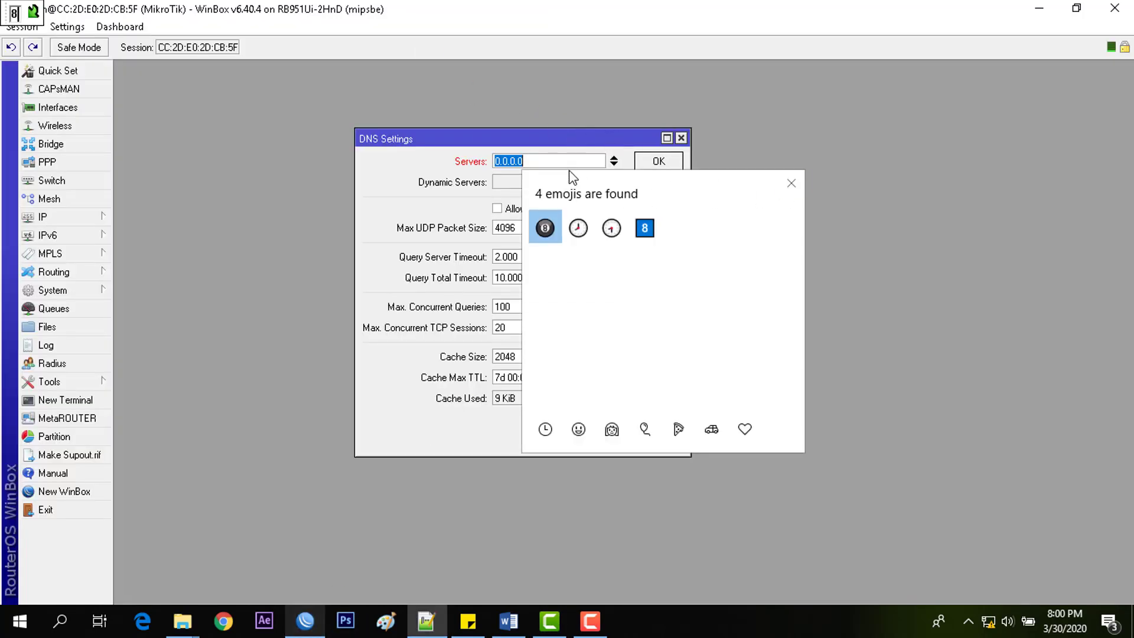
click(790, 183)
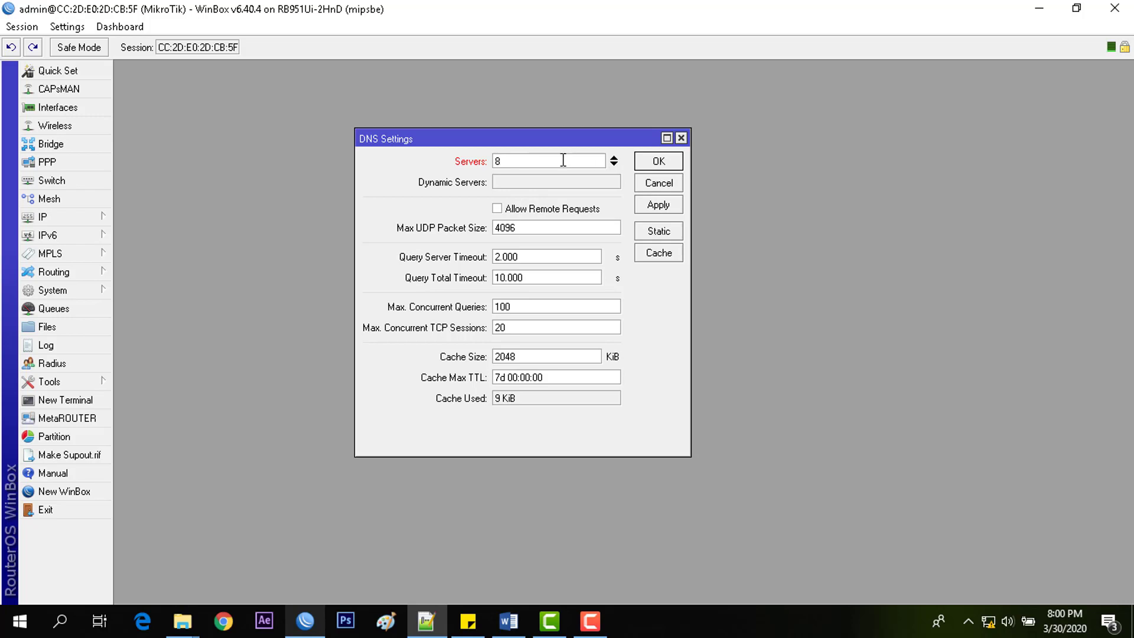
text(.8.8.8)
click(657, 206)
click(658, 162)
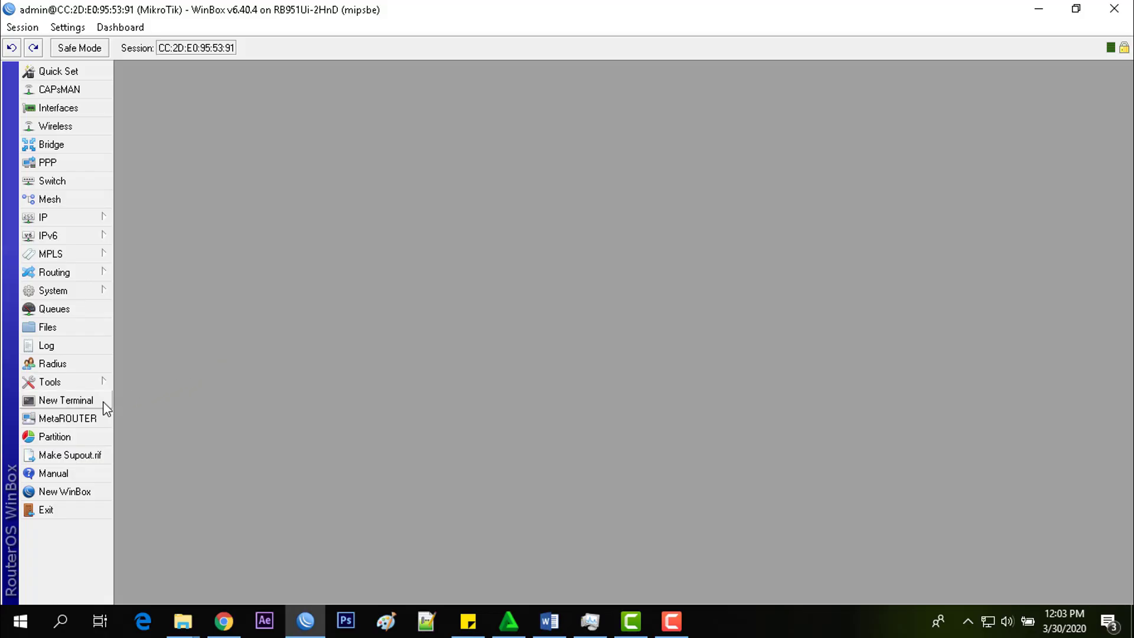
Test the router's internet connection by running ping google.com in a new router terminal, then stop the ping
click(102, 401)
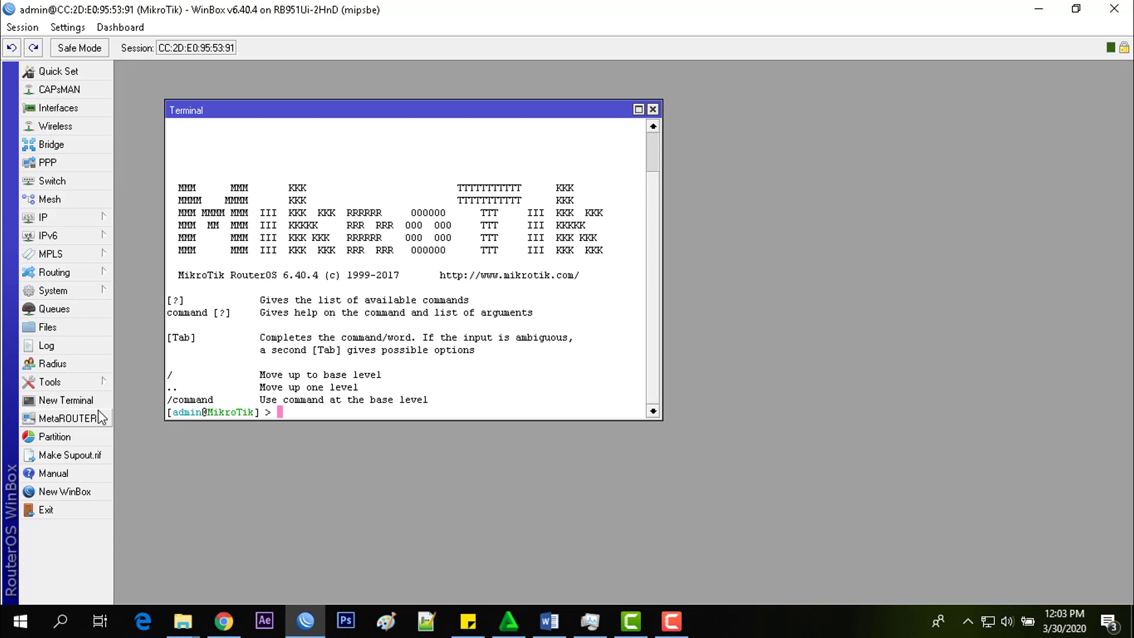
text(ping google.com)
key(Return)
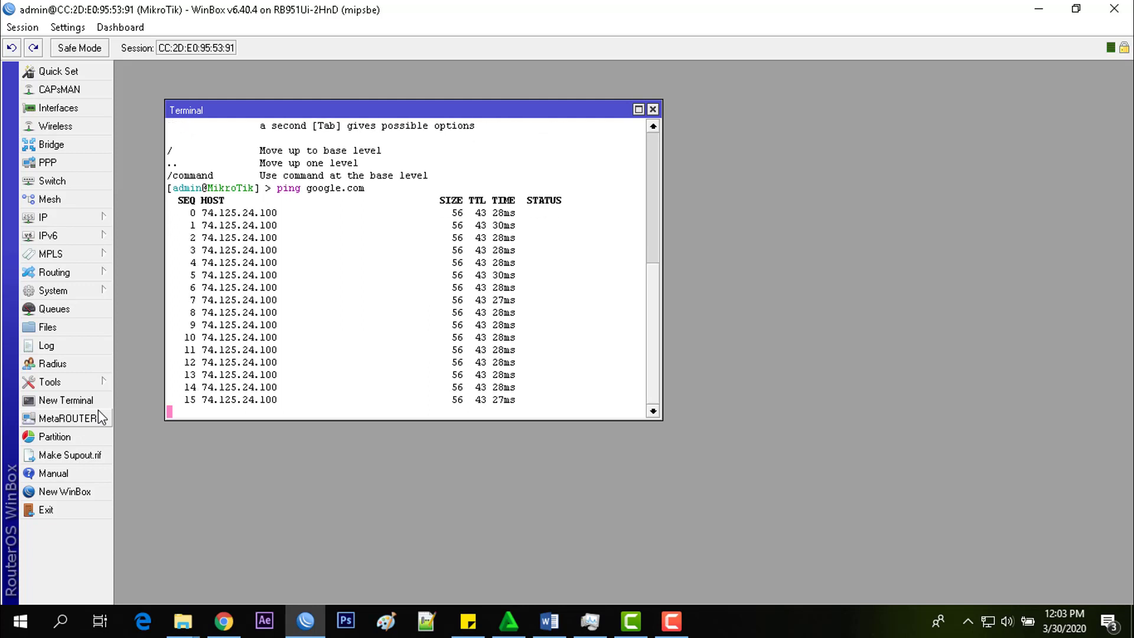
key(ctrl+c)
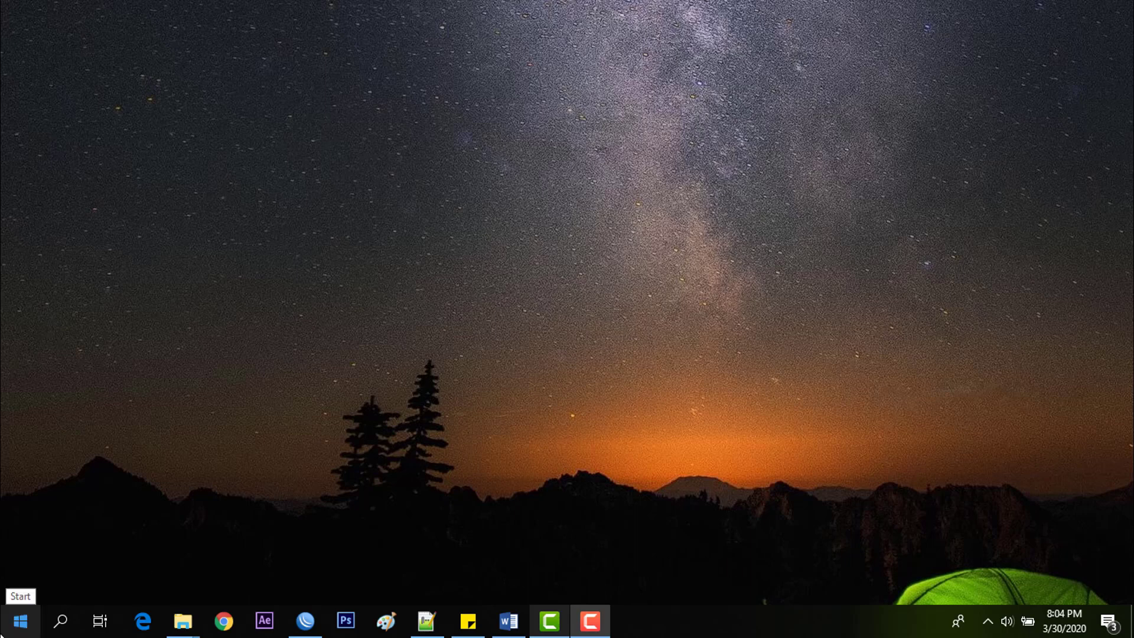
Open the Windows Command Prompt and run ping google.com to test the computer's internet connection
click(20, 620)
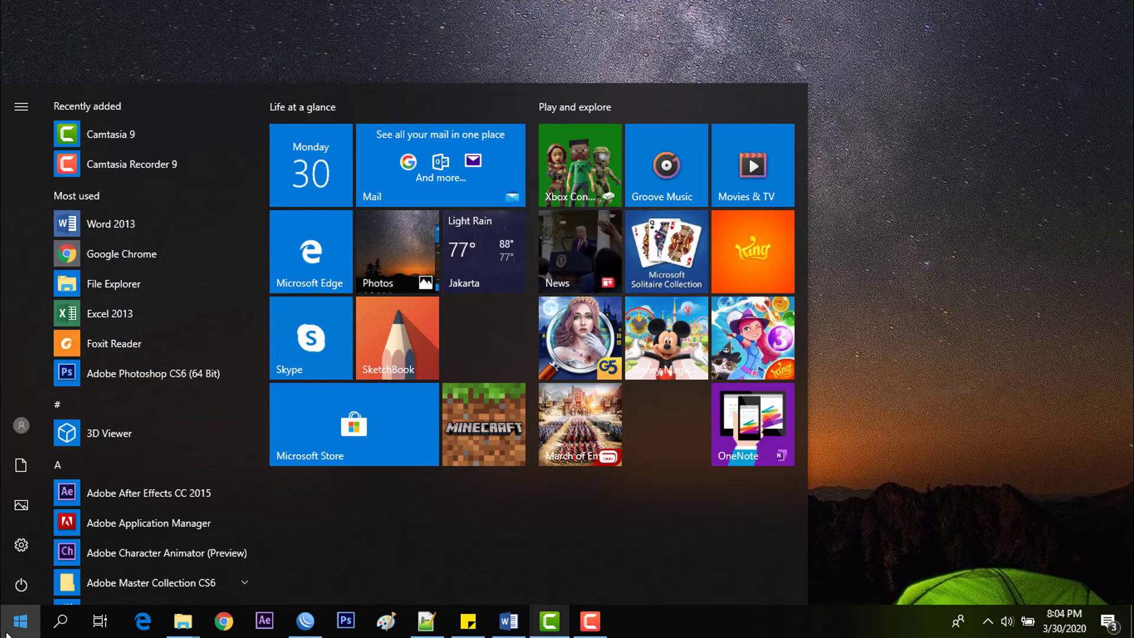
text(co)
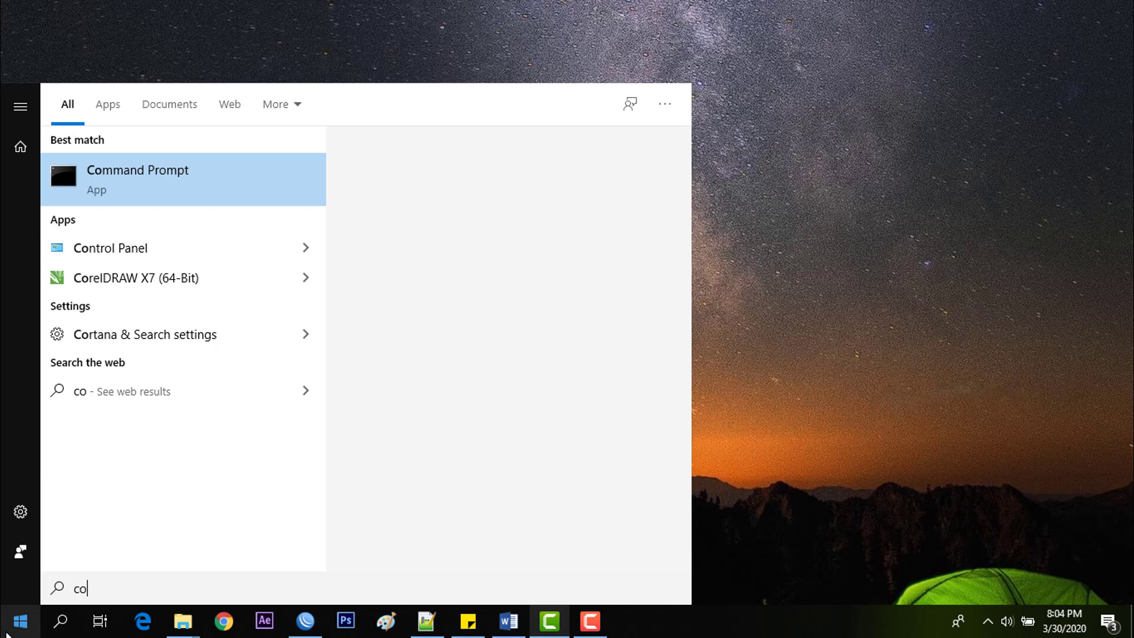
key(Return)
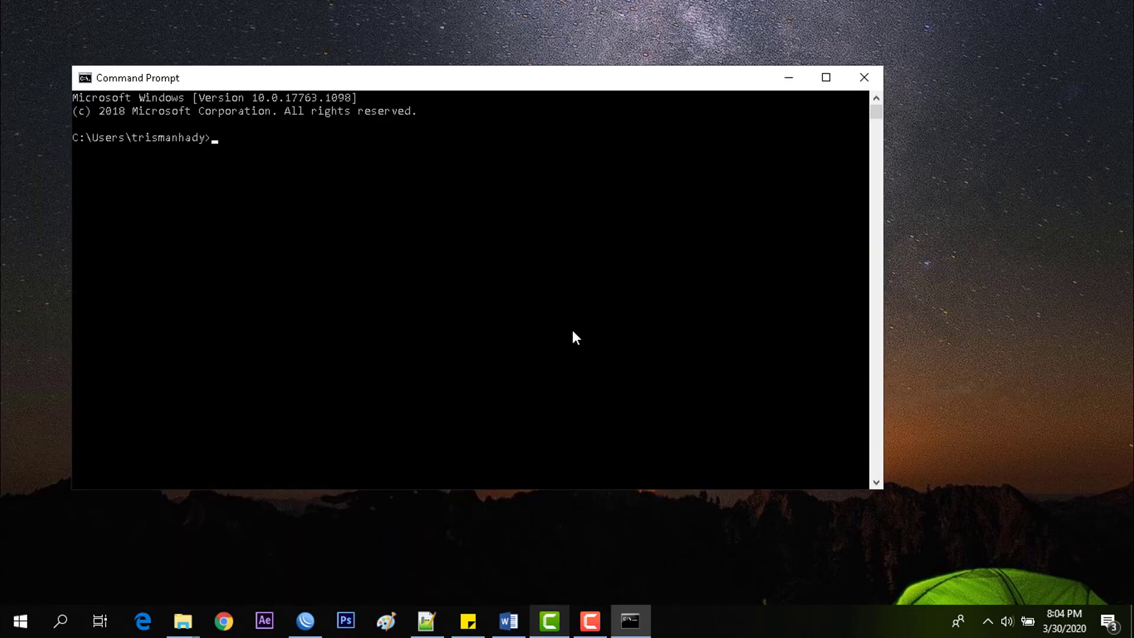
text(ping google.com)
key(Return)
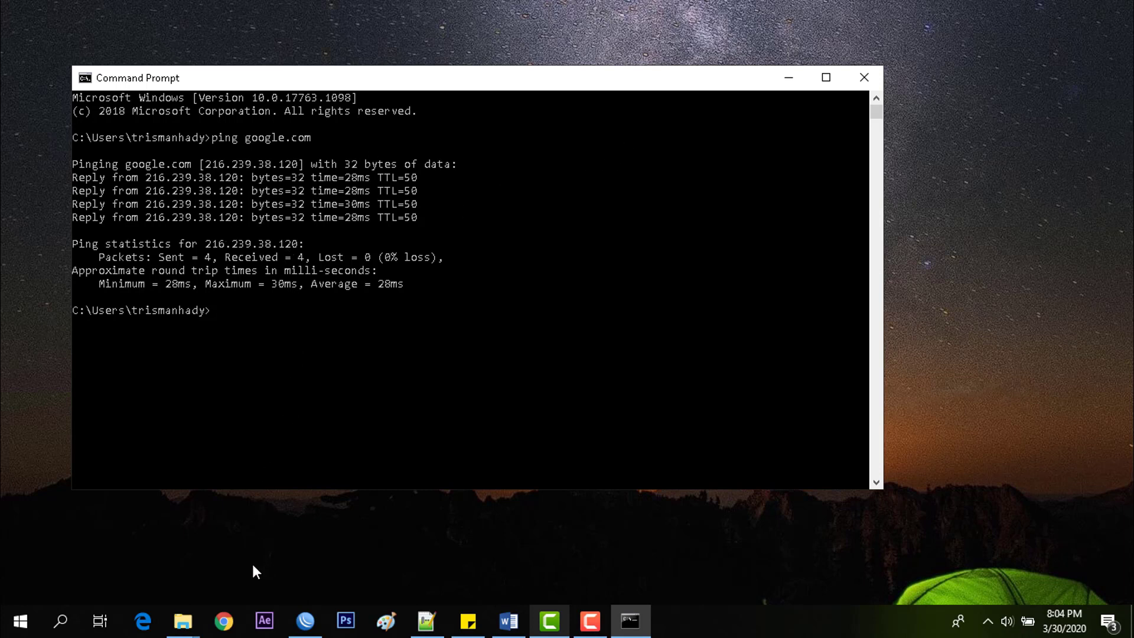
Switch to Google Chrome and load detik.com to test web browsing through the router
click(225, 620)
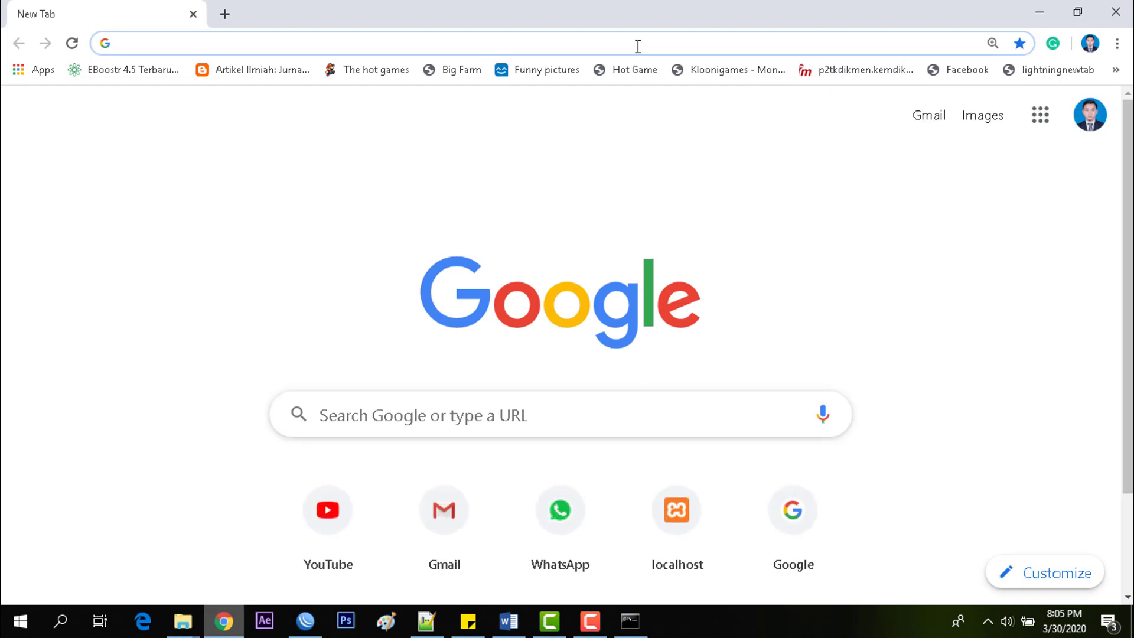
text(detik.com)
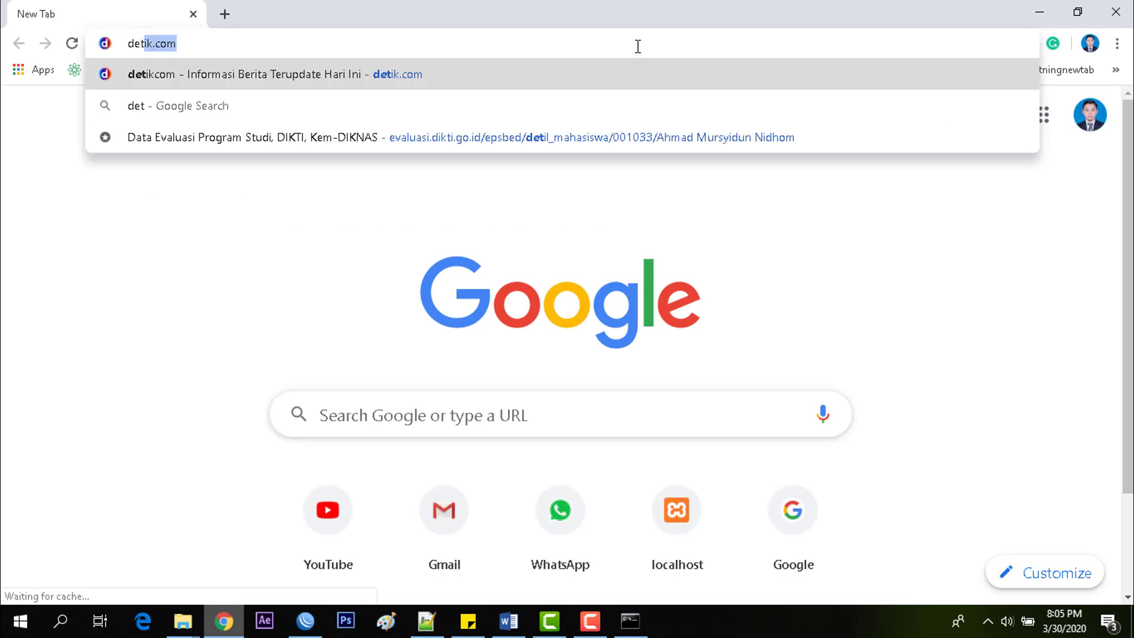
key(End)
key(Return)
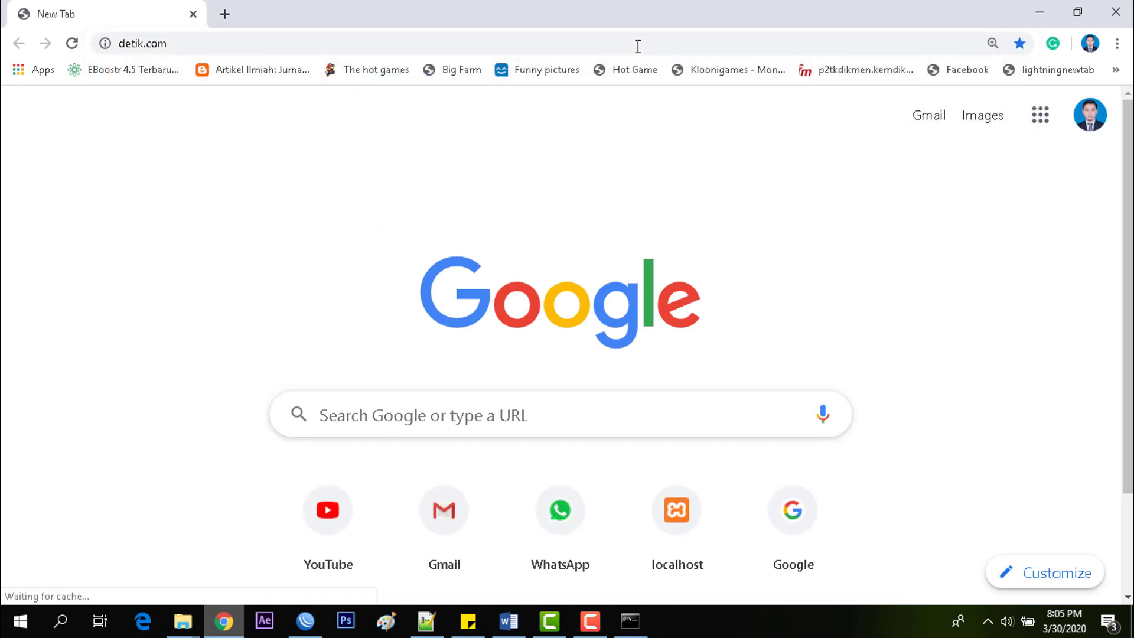